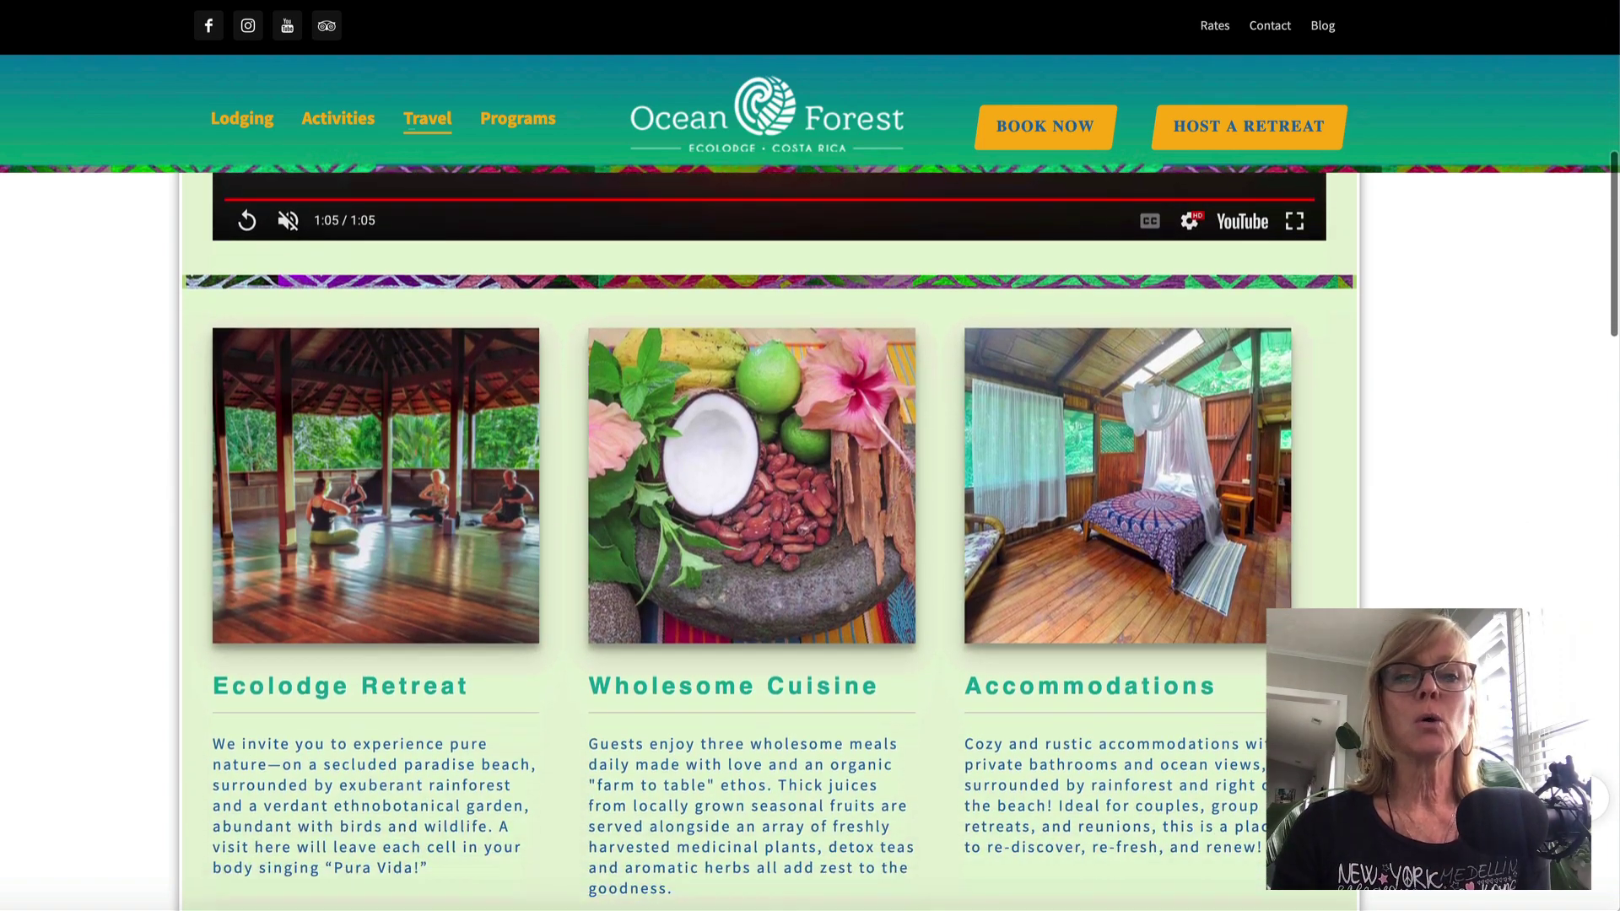
scroll(770, 540, down, 8)
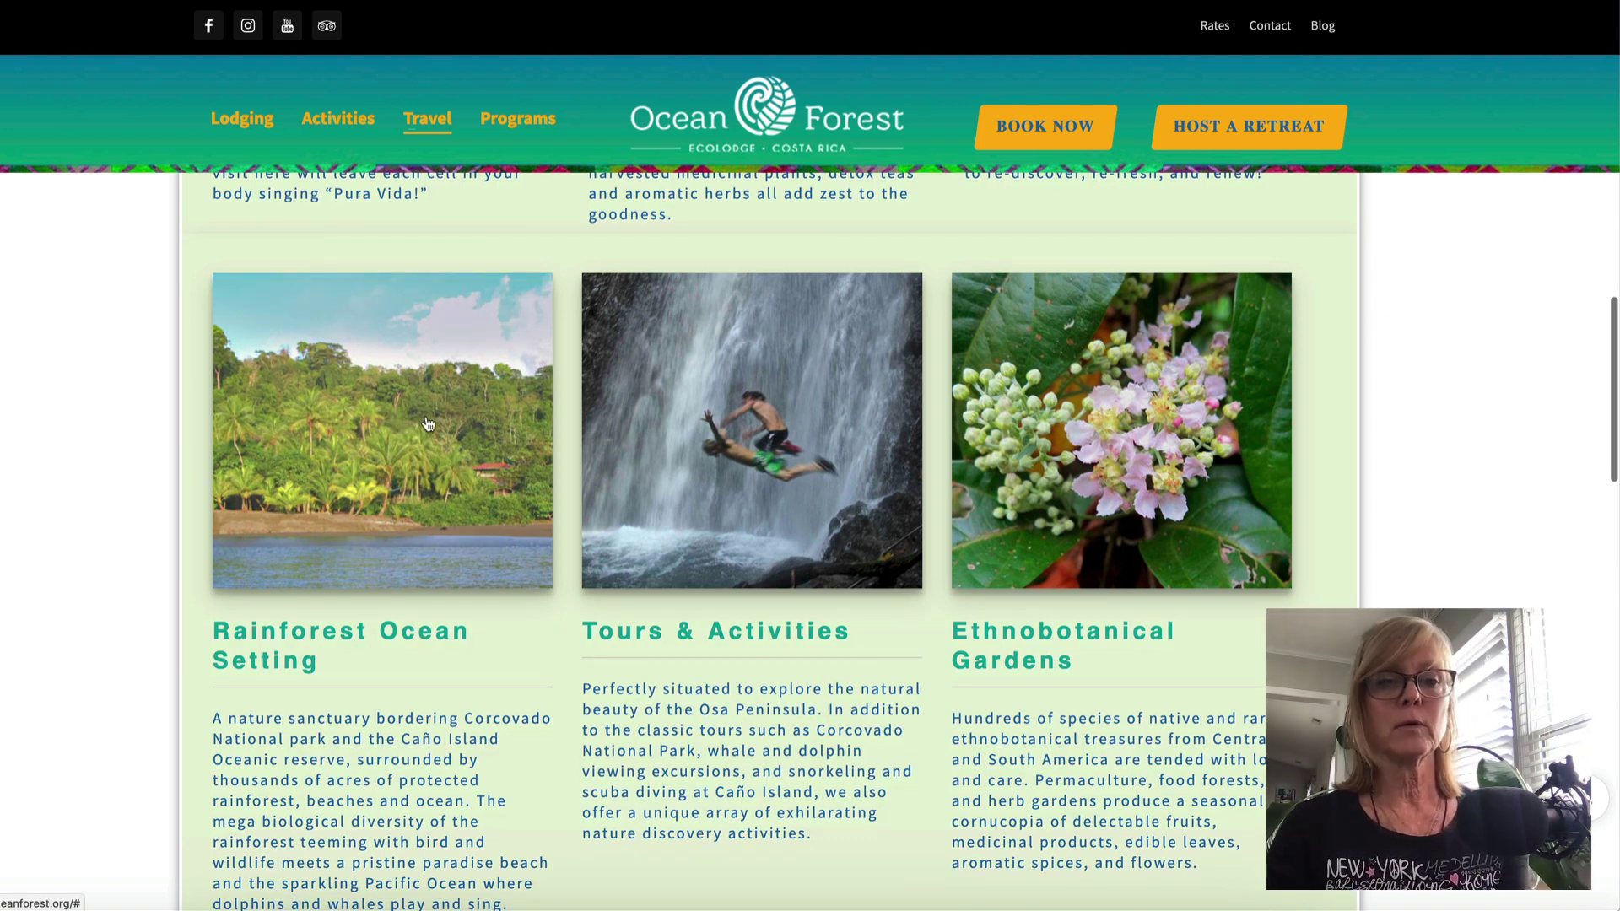
- Copy the Rainforest Ocean Setting photo from the Ocean Forest ecolodge page
right_click(447, 459)
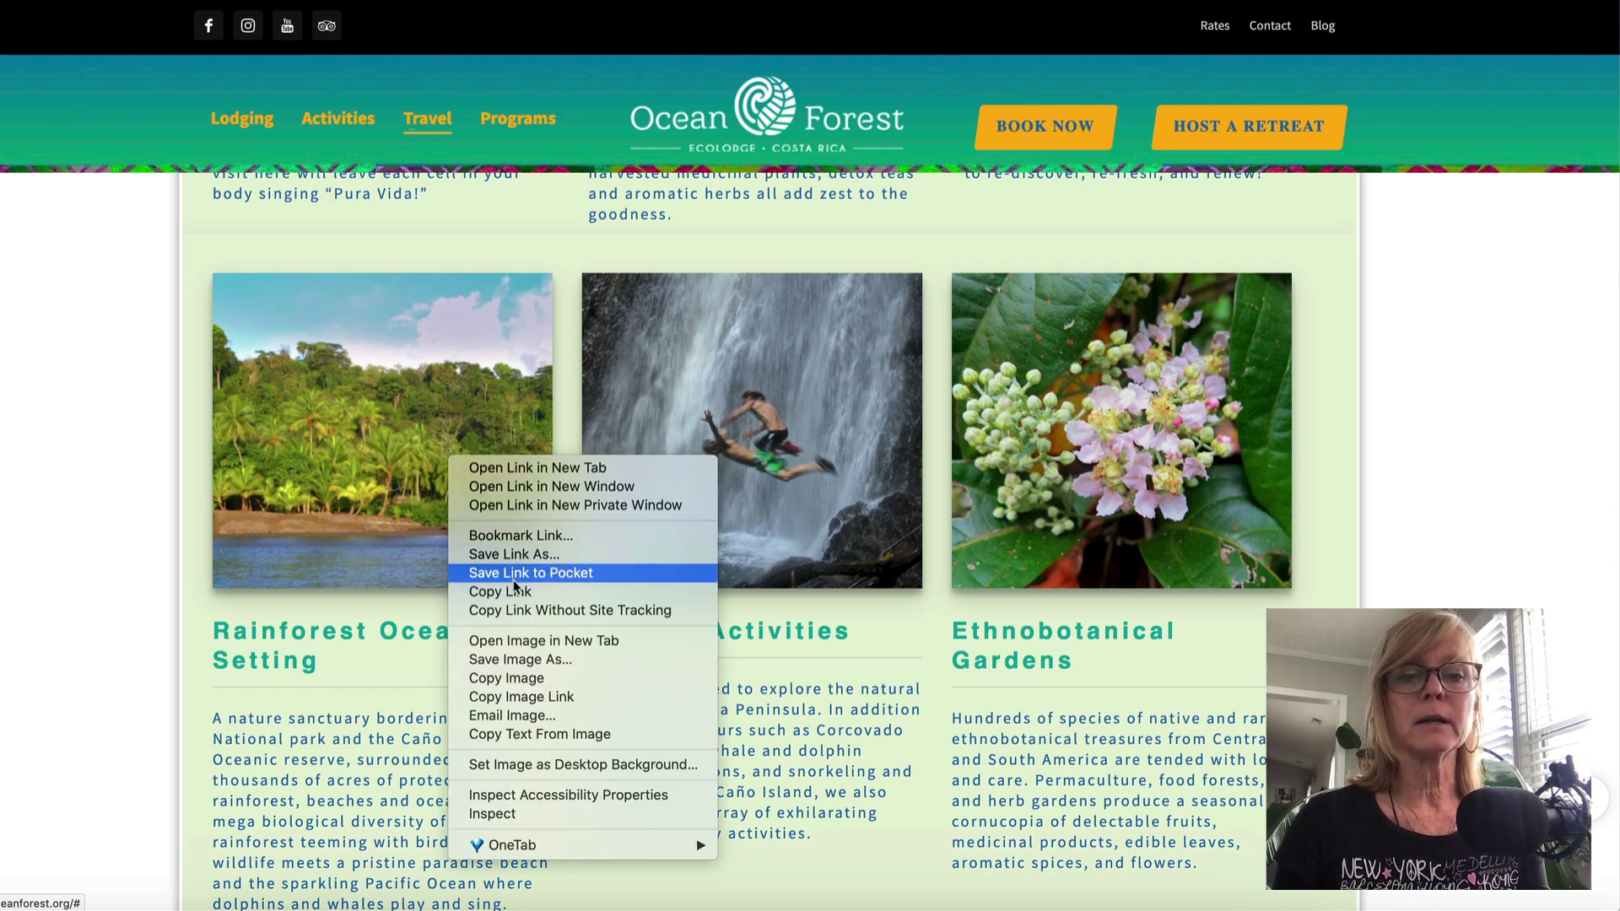
click(523, 679)
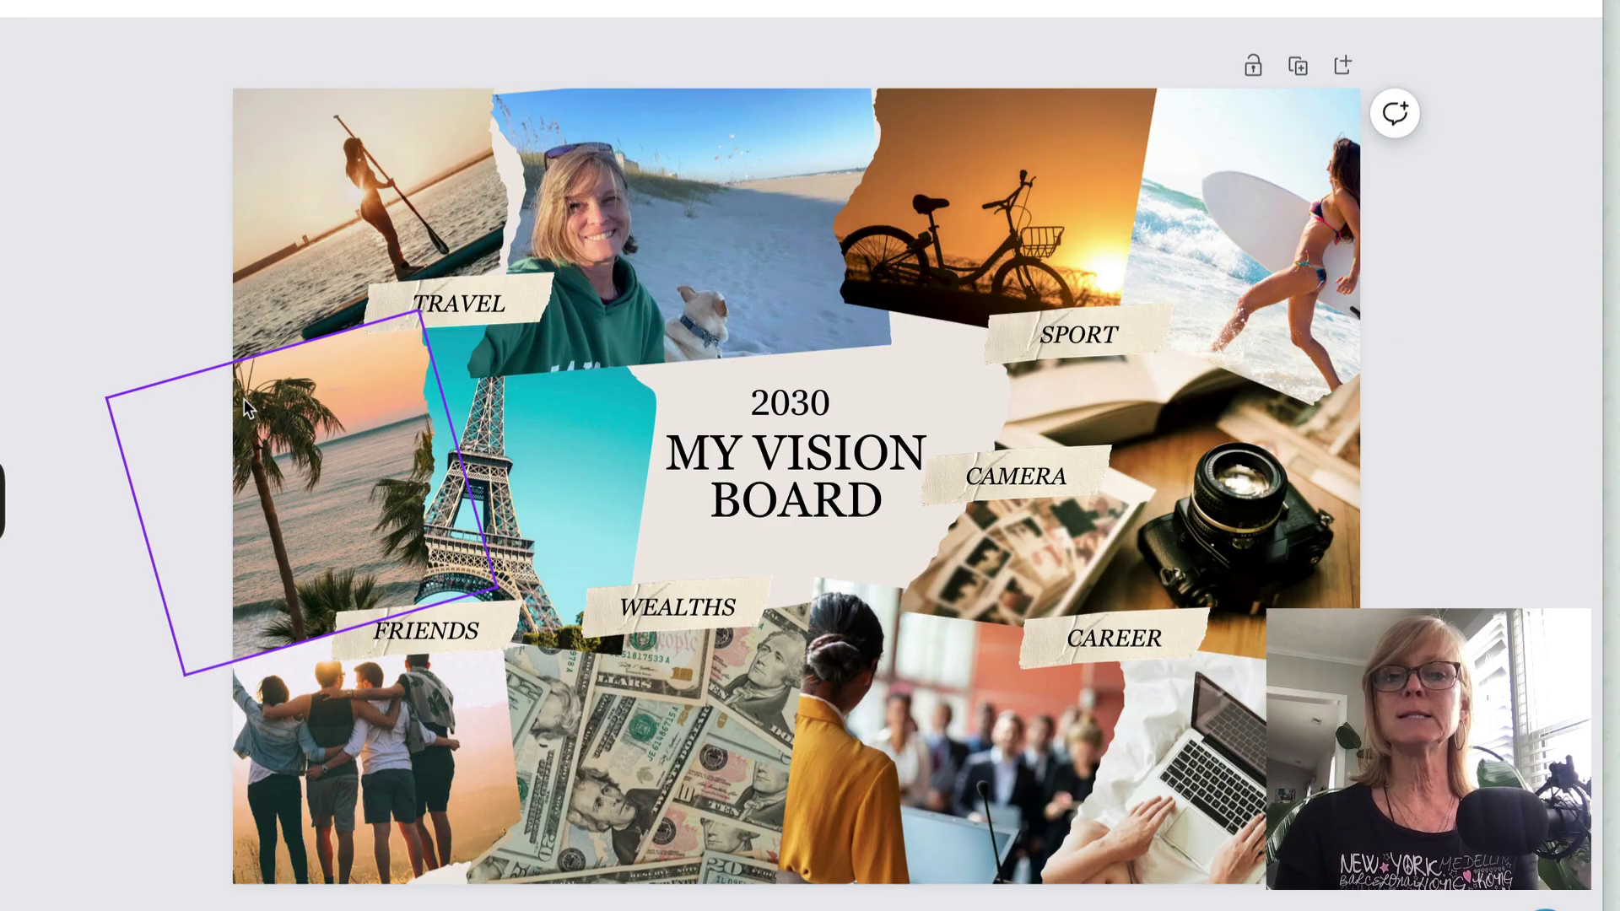
- Fill the top-left TRAVEL frame with the enlarged, cropped rainforest photo, then copy the ocean photo
key(ctrl+v)
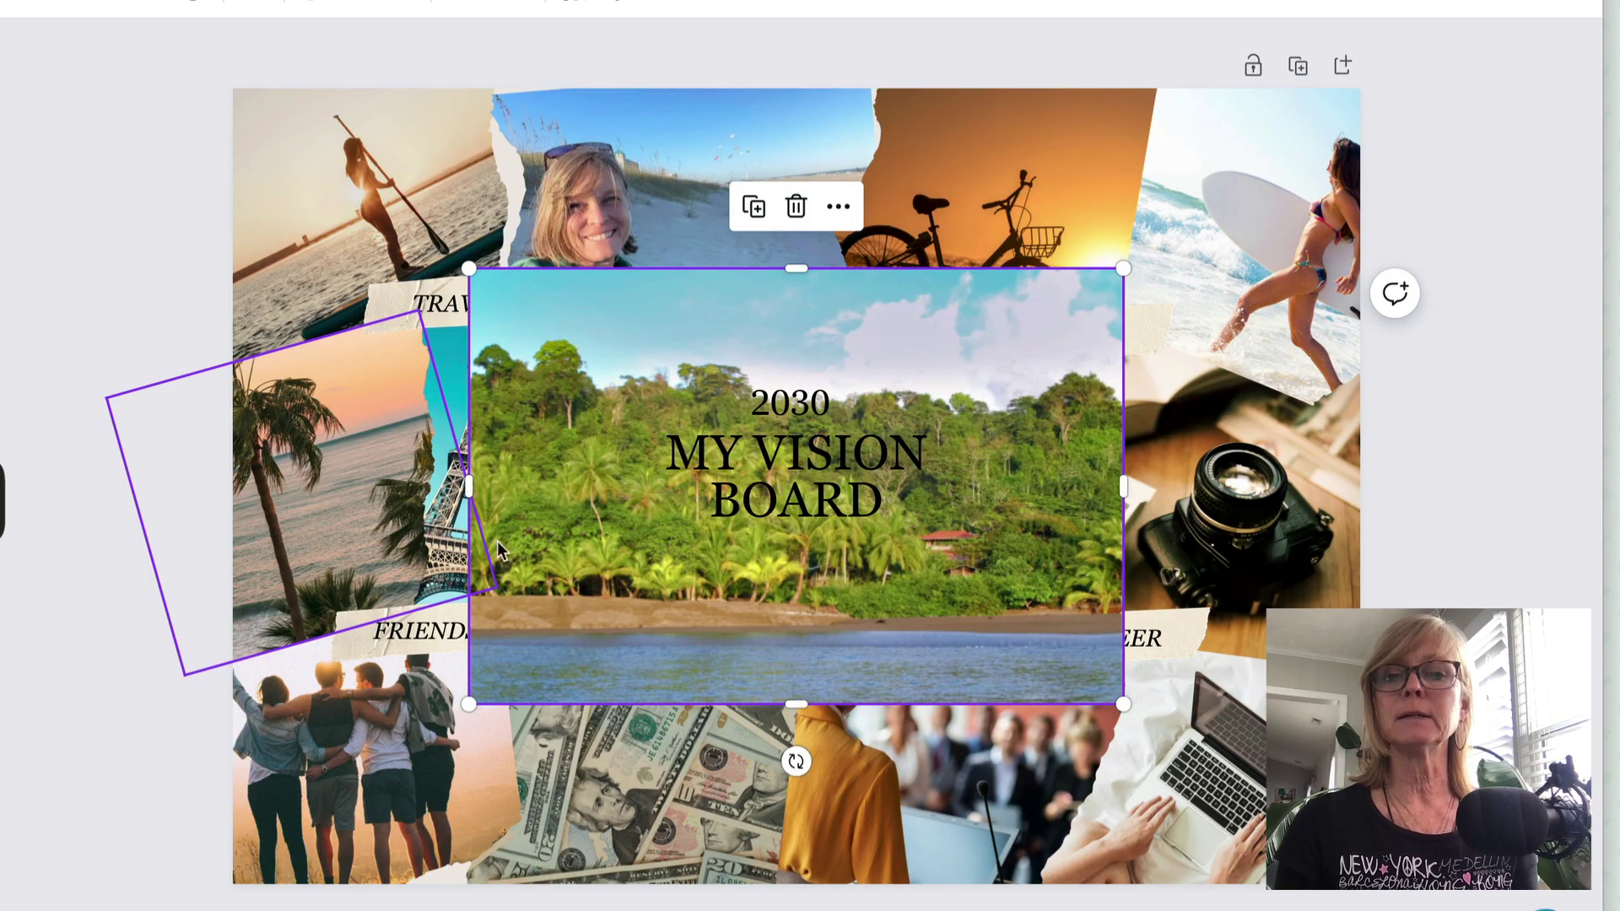
drag(564, 494, 389, 274)
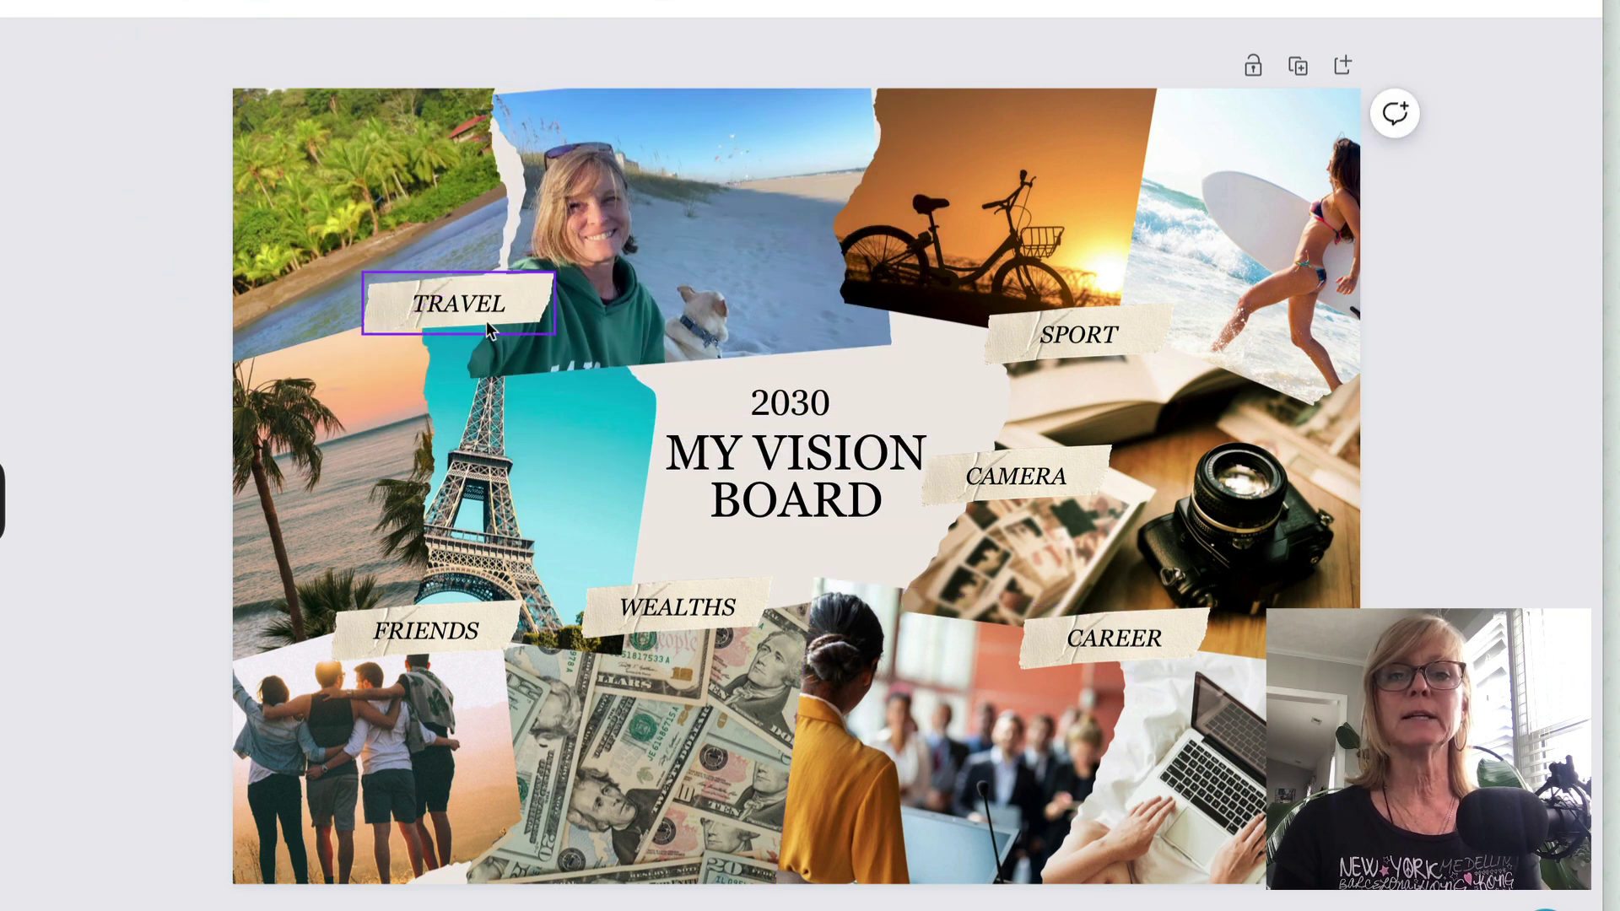
click(381, 213)
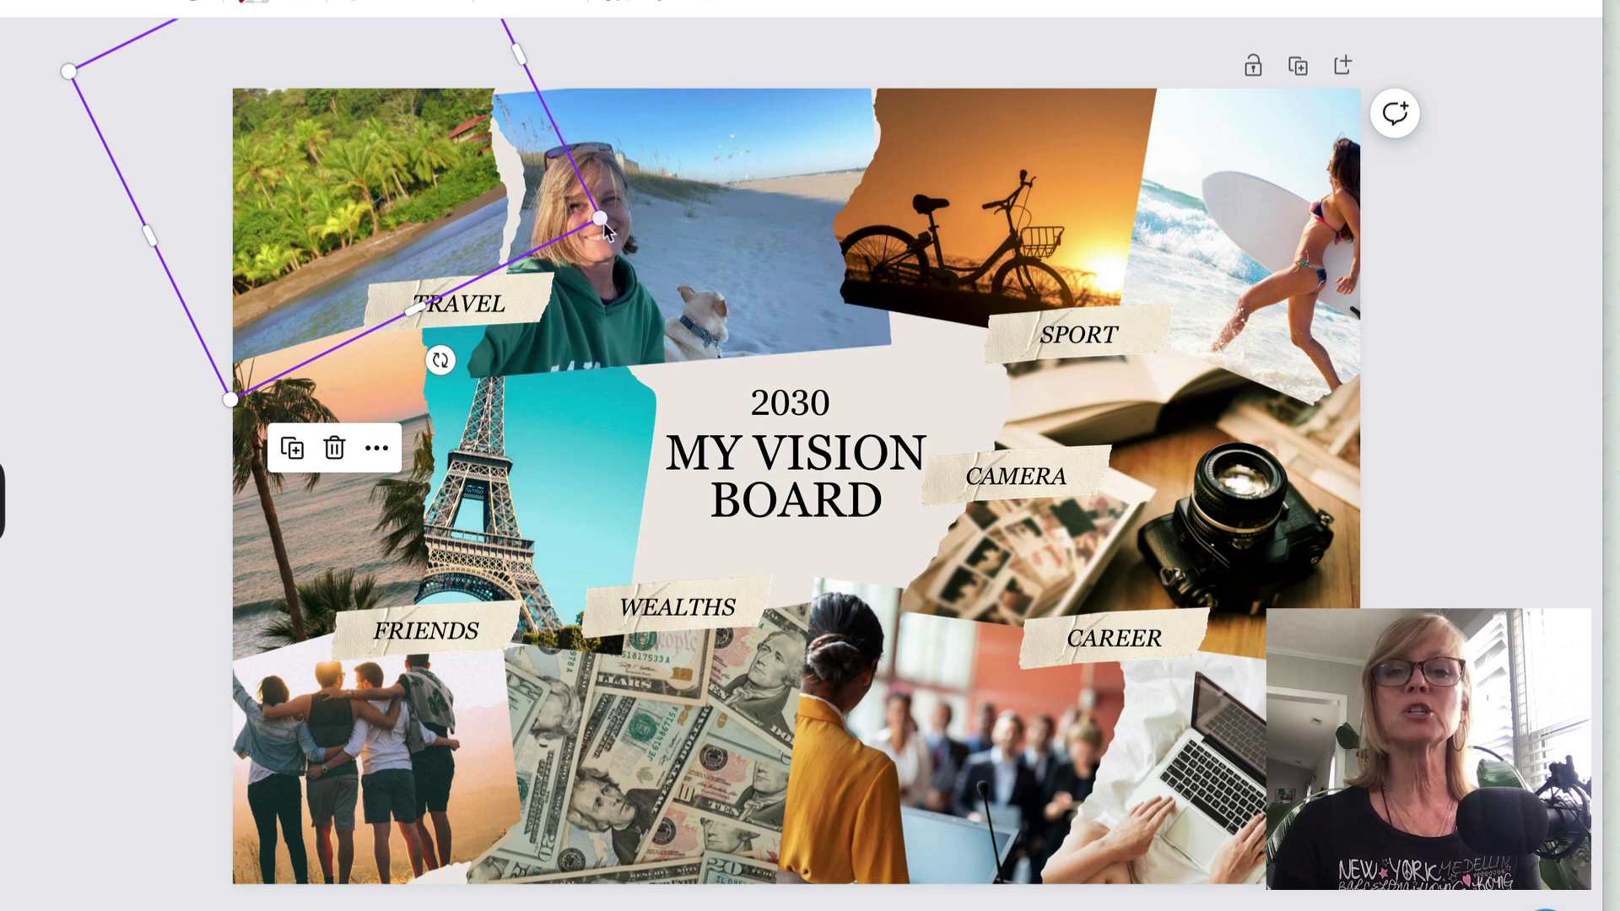
drag(600, 219, 525, 228)
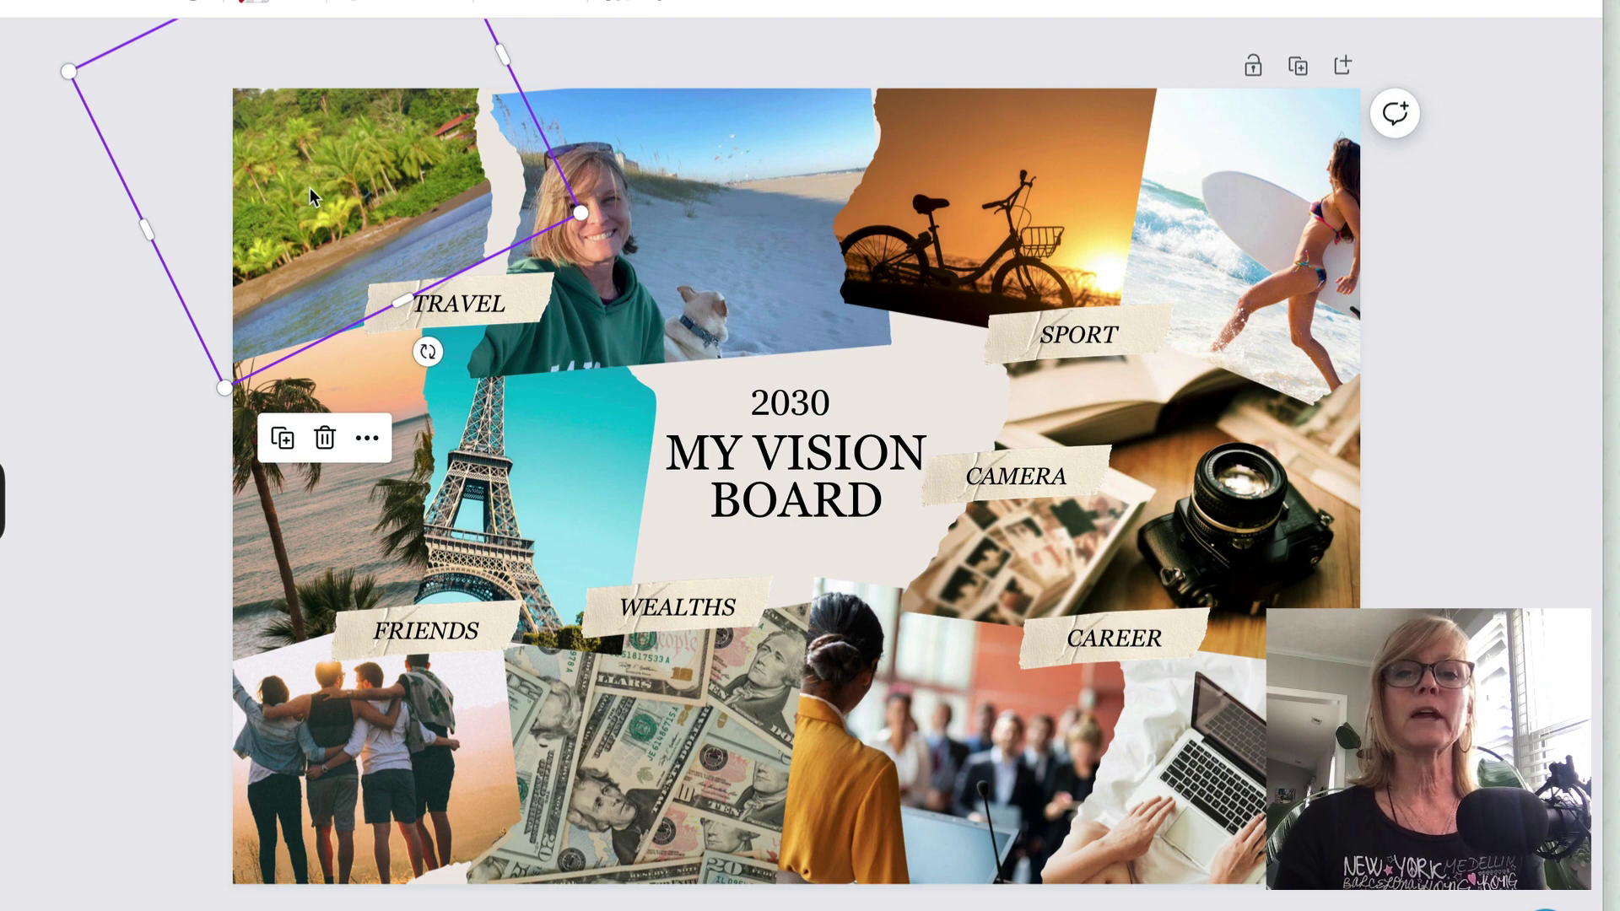
drag(360, 173, 222, 233)
double_click(383, 217)
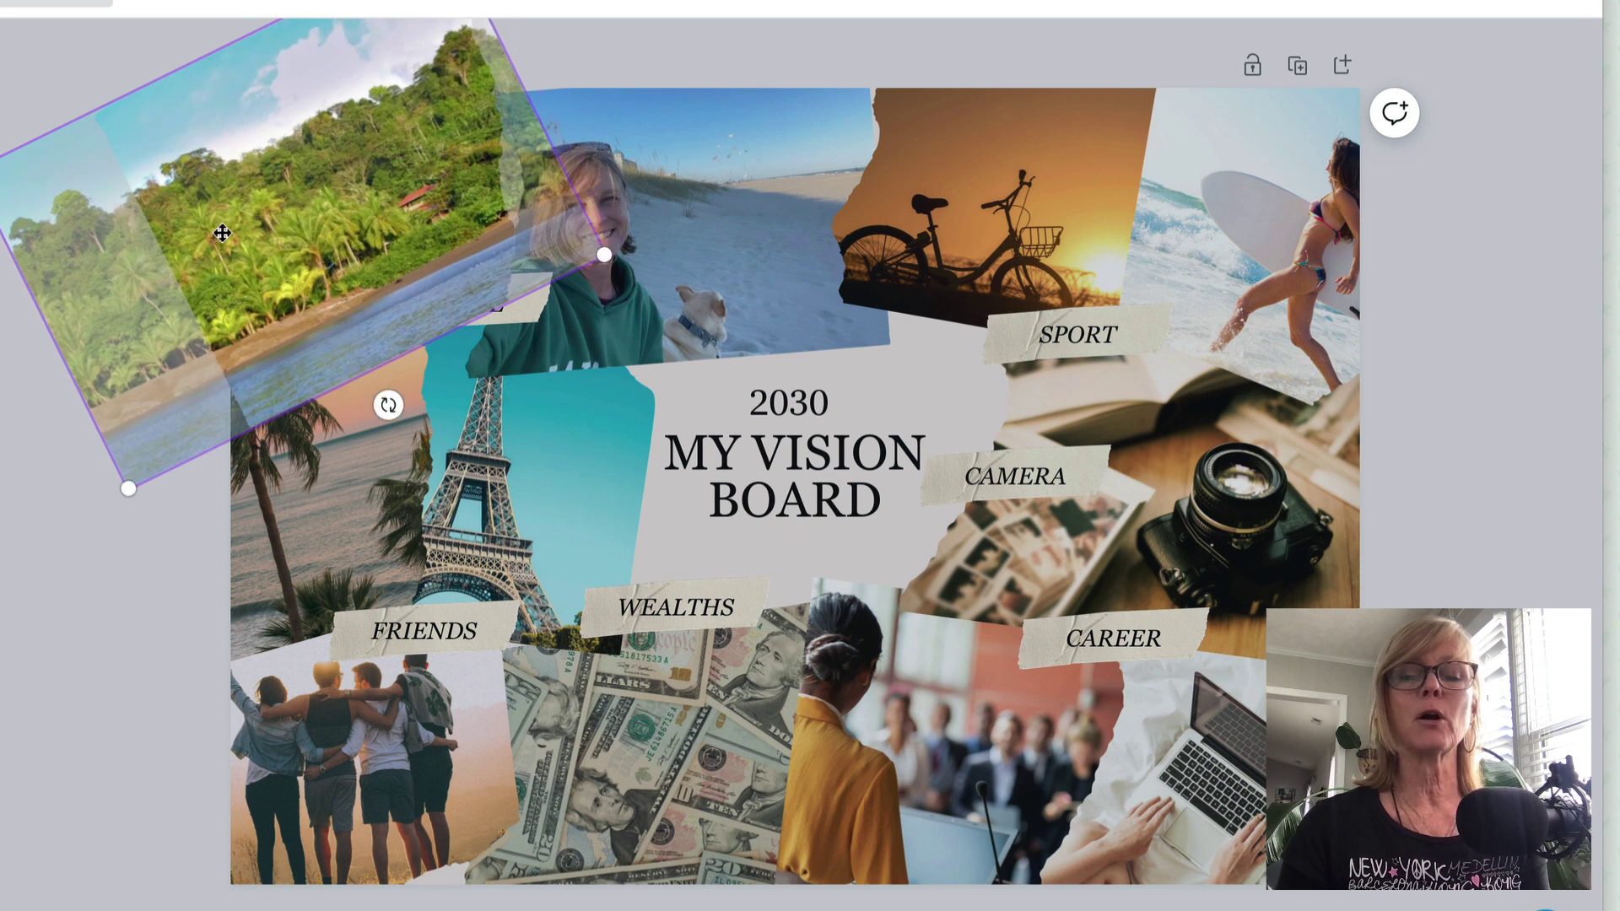
click(119, 561)
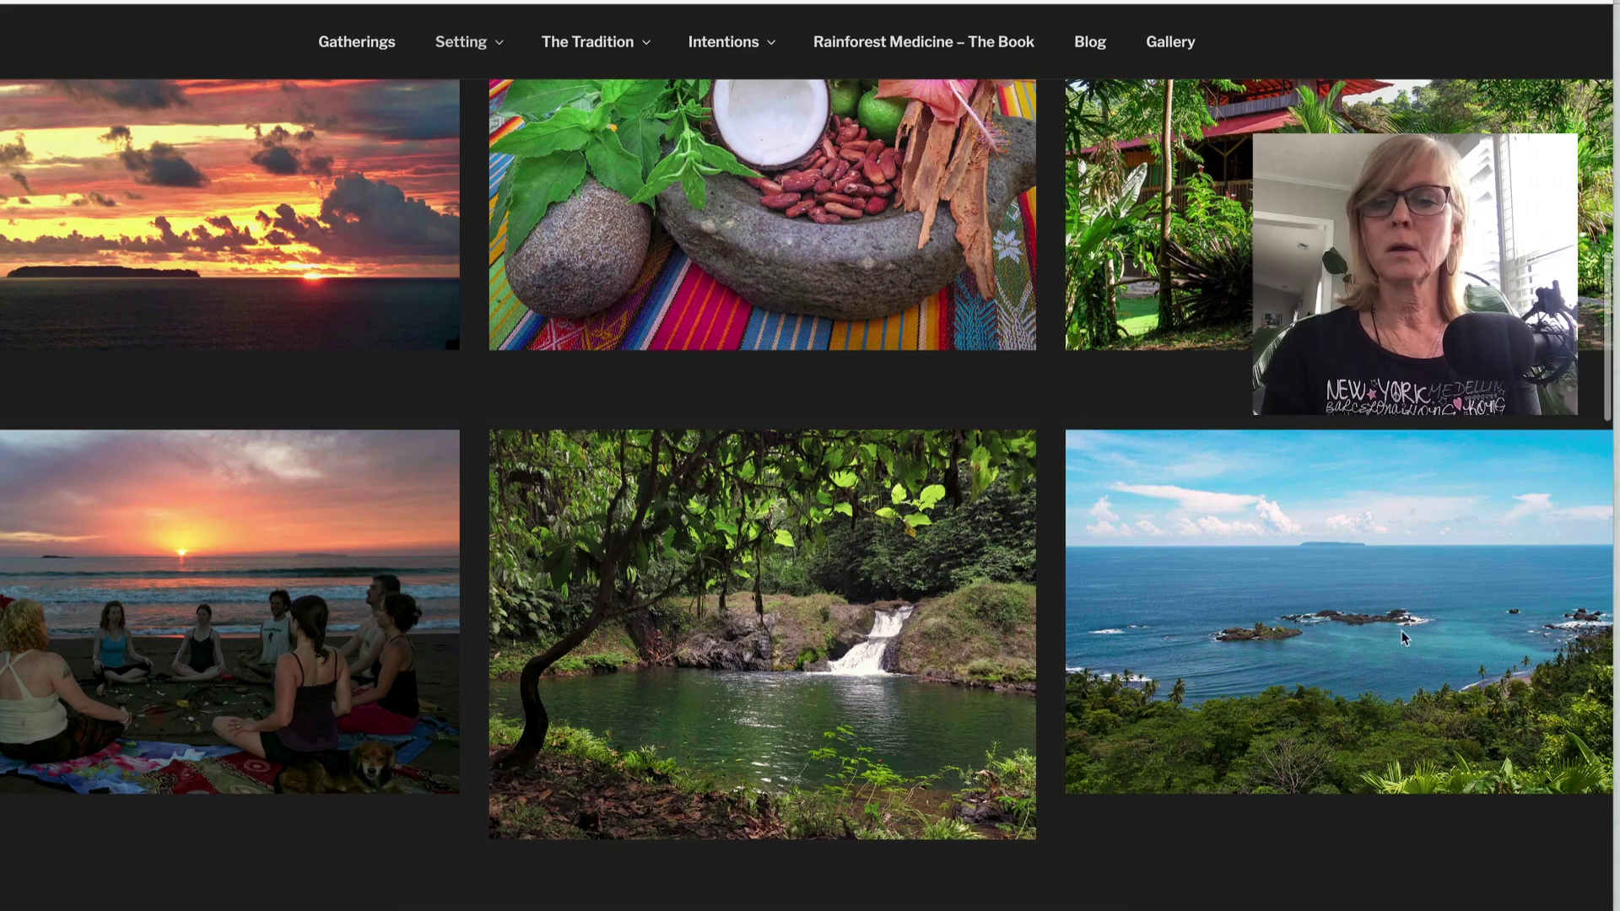
right_click(1342, 617)
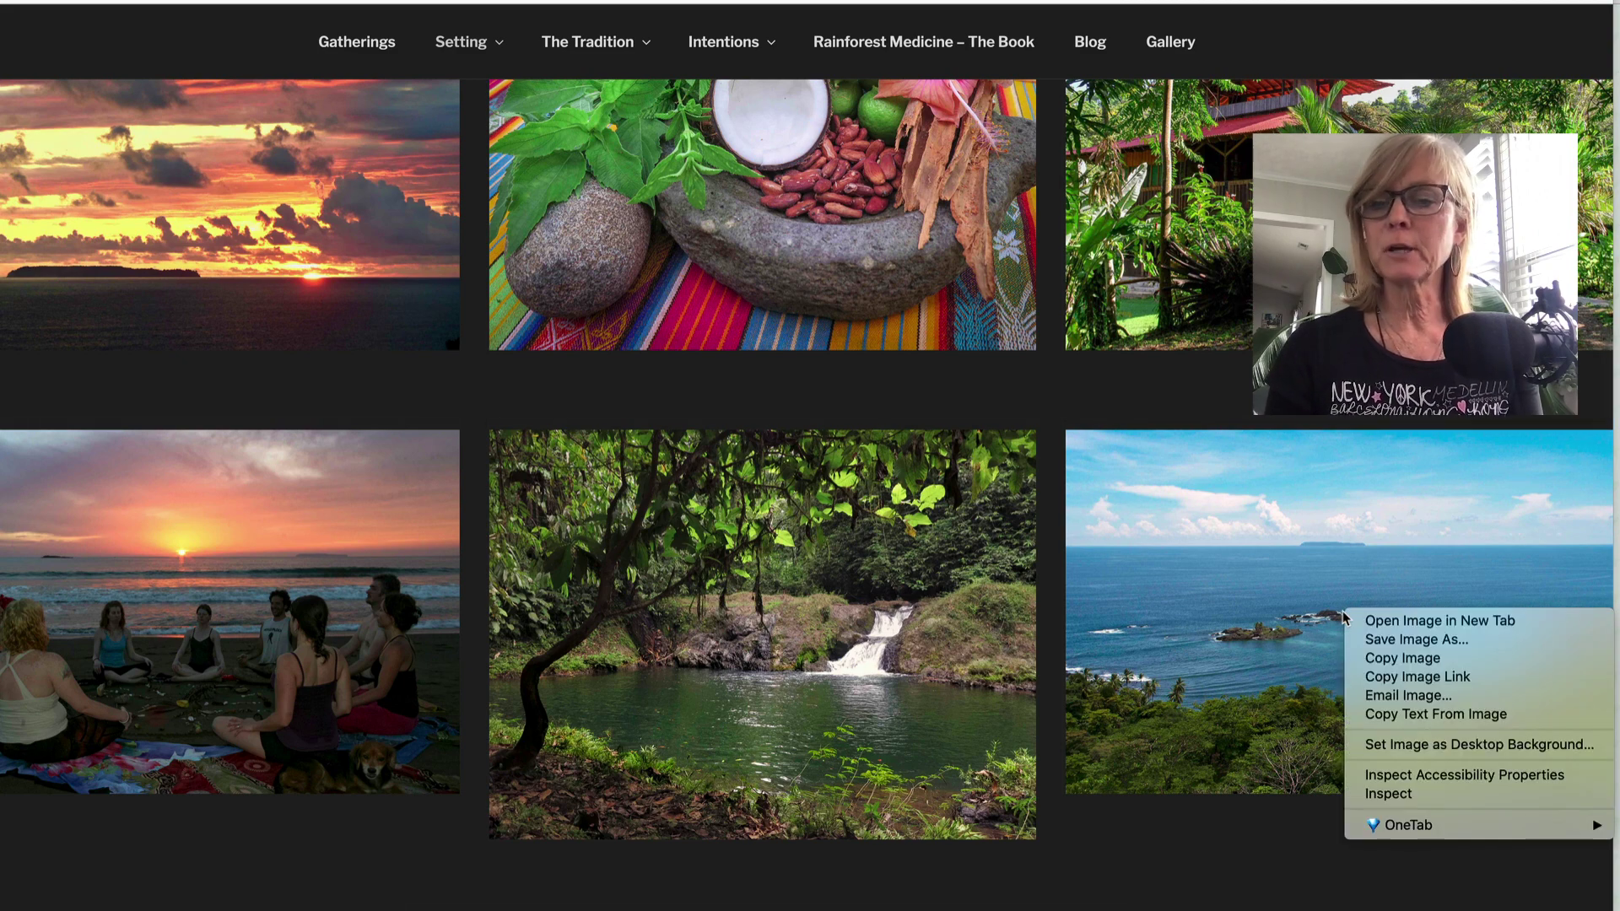
click(1418, 660)
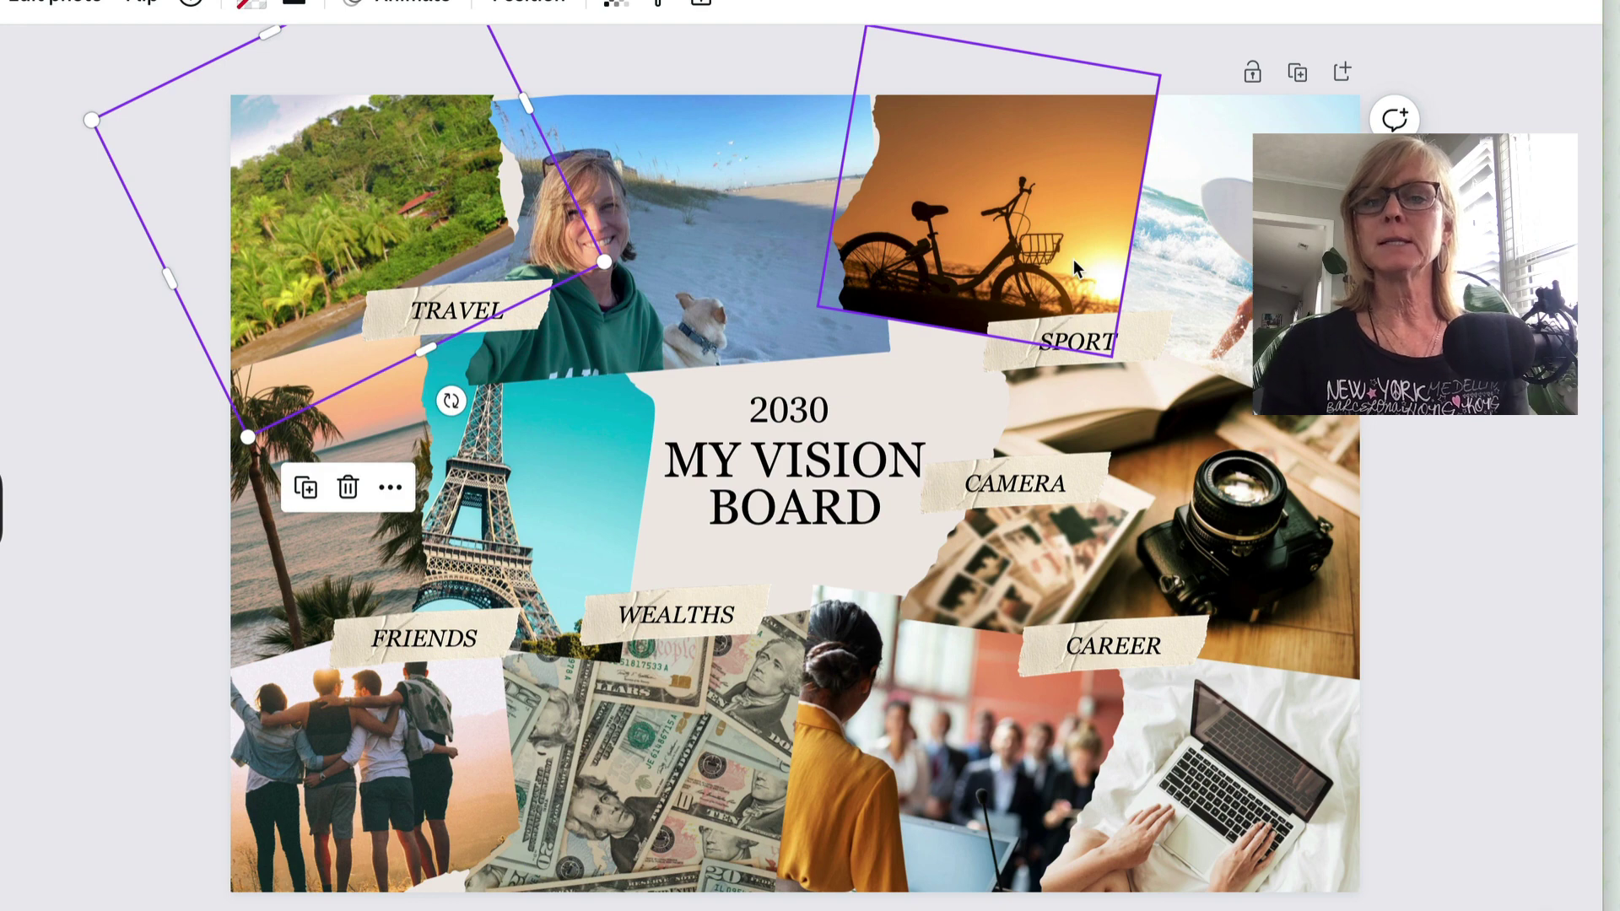
- Paste the ocean view photo into the bottom-right frame, replacing the laptop photo
key(ctrl+v)
drag(541, 305, 1241, 806)
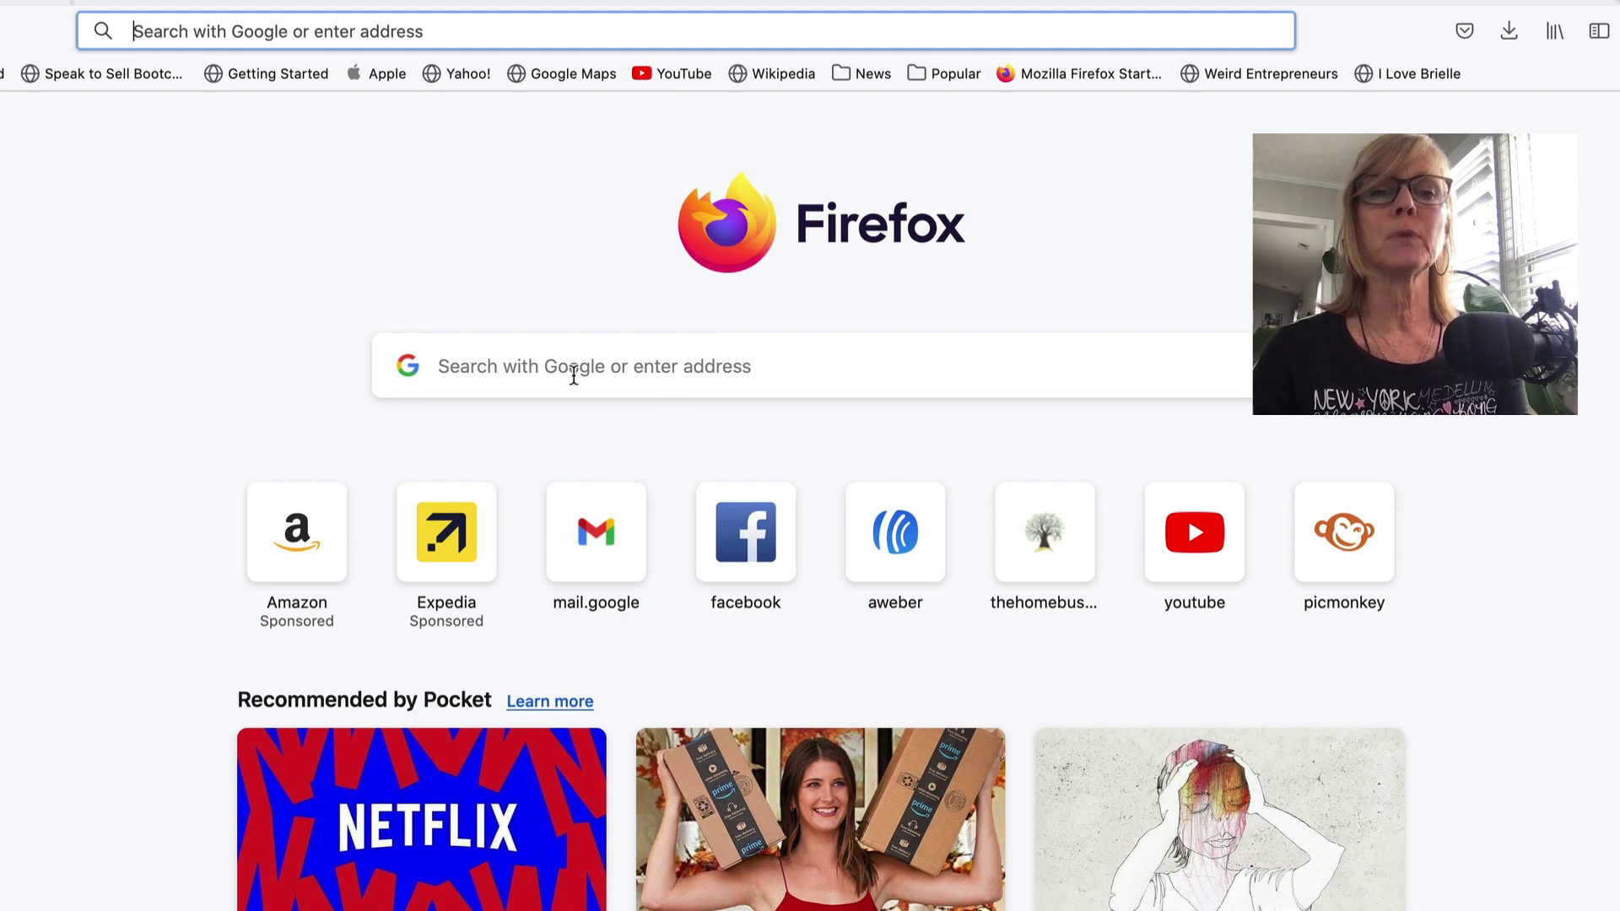
- Search the web for 'true love images'
click(574, 375)
text(true love)
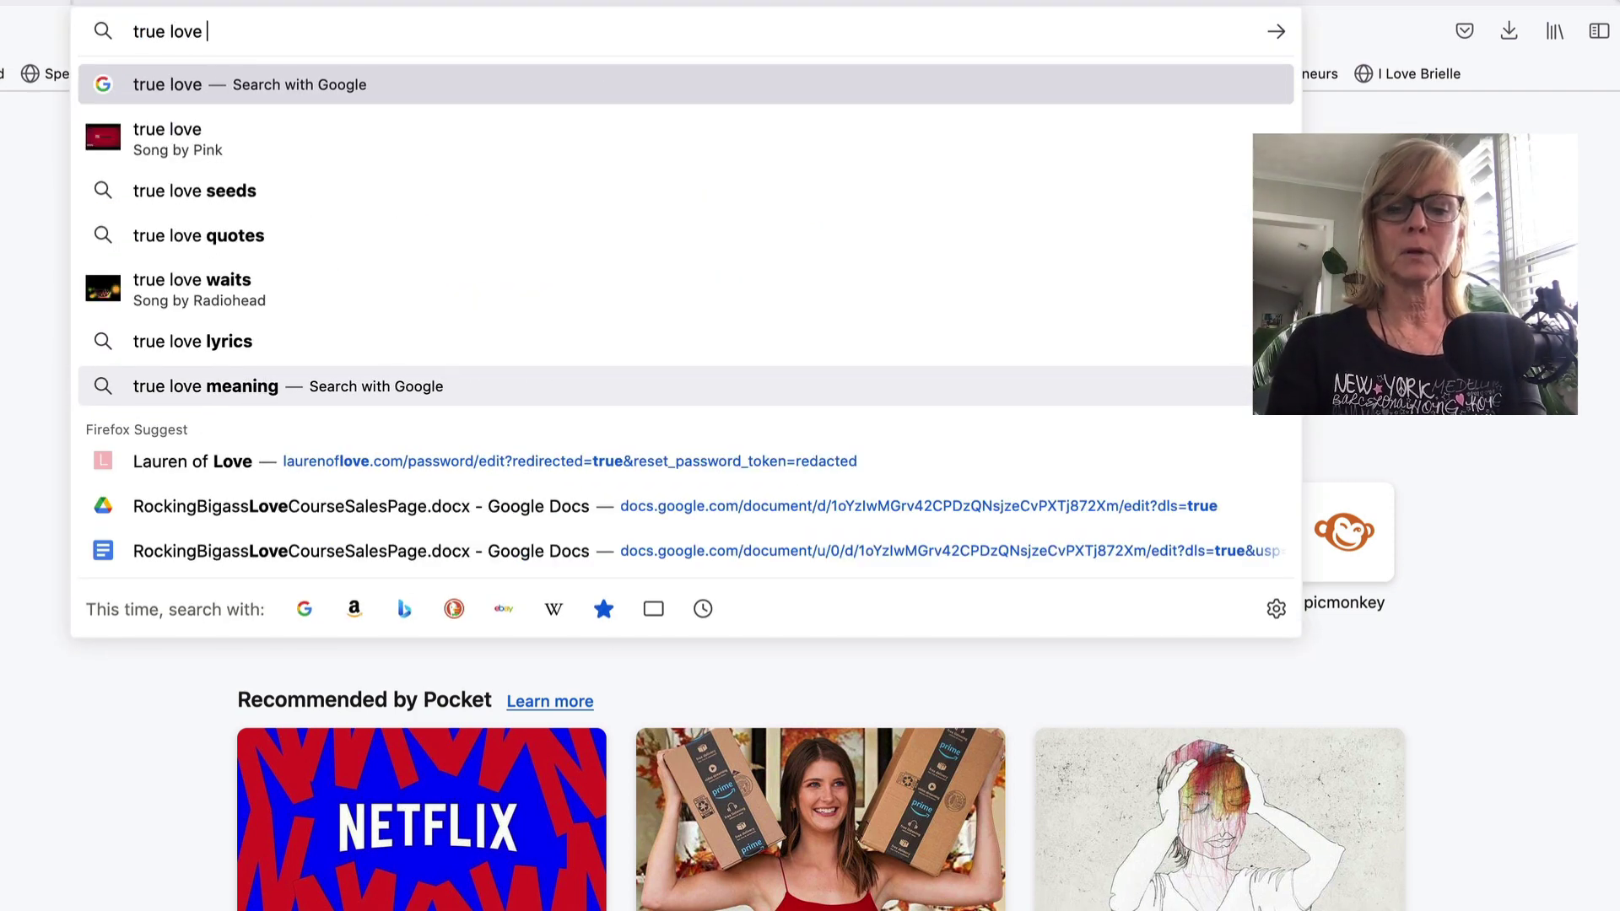
text( images)
key(Return)
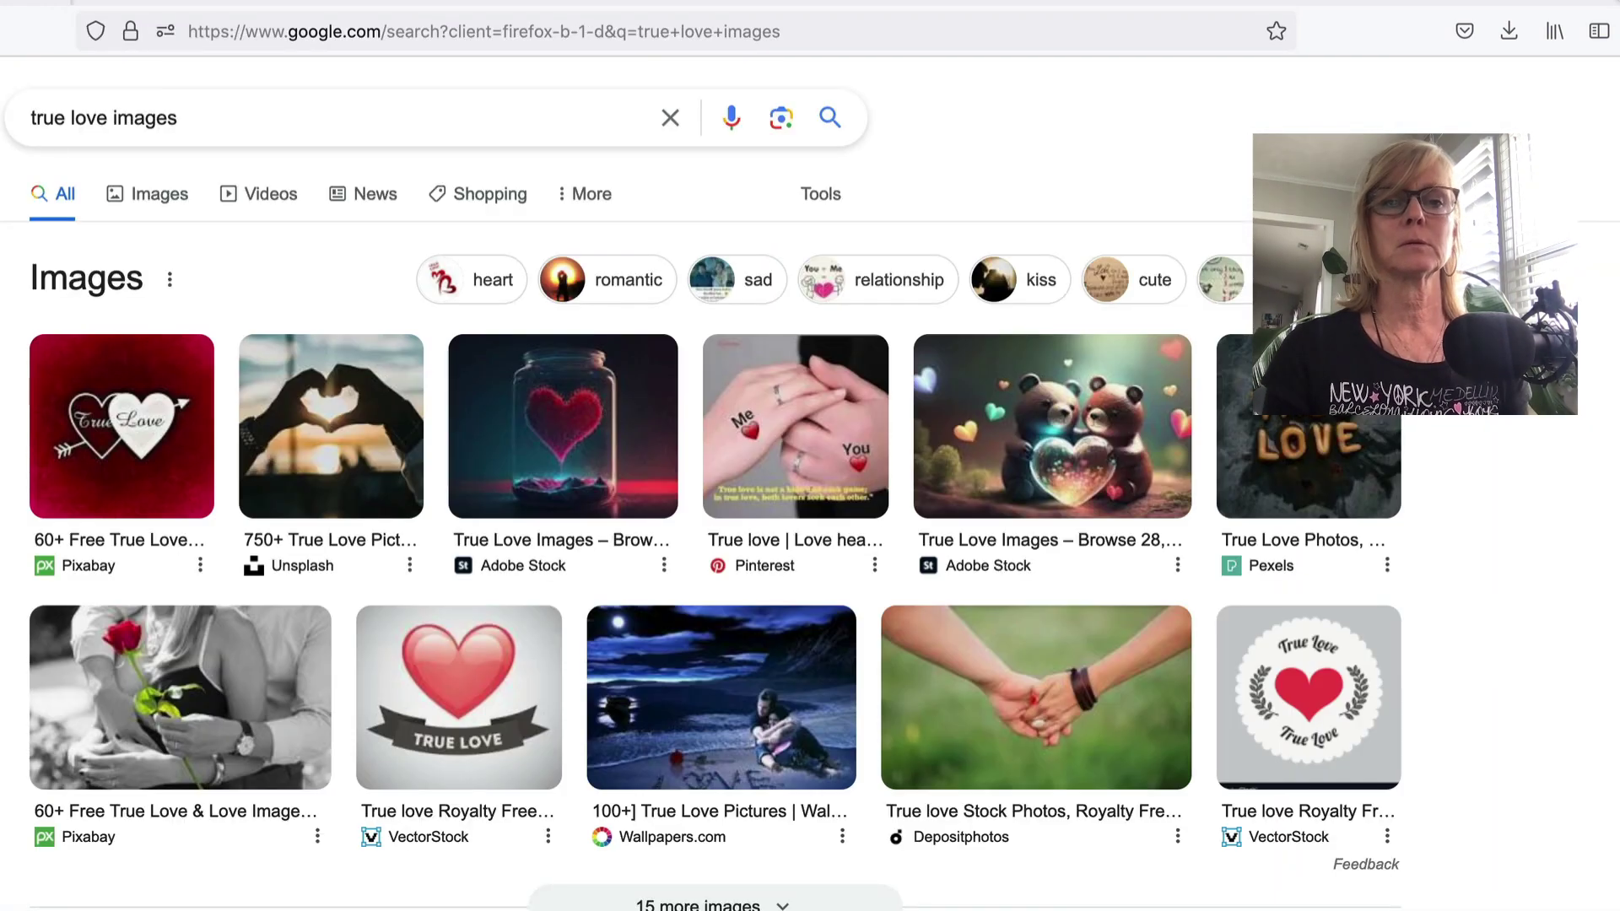
- Copy the hand-holding couple photo from the Unsplash results
scroll(1194, 893, down, 7)
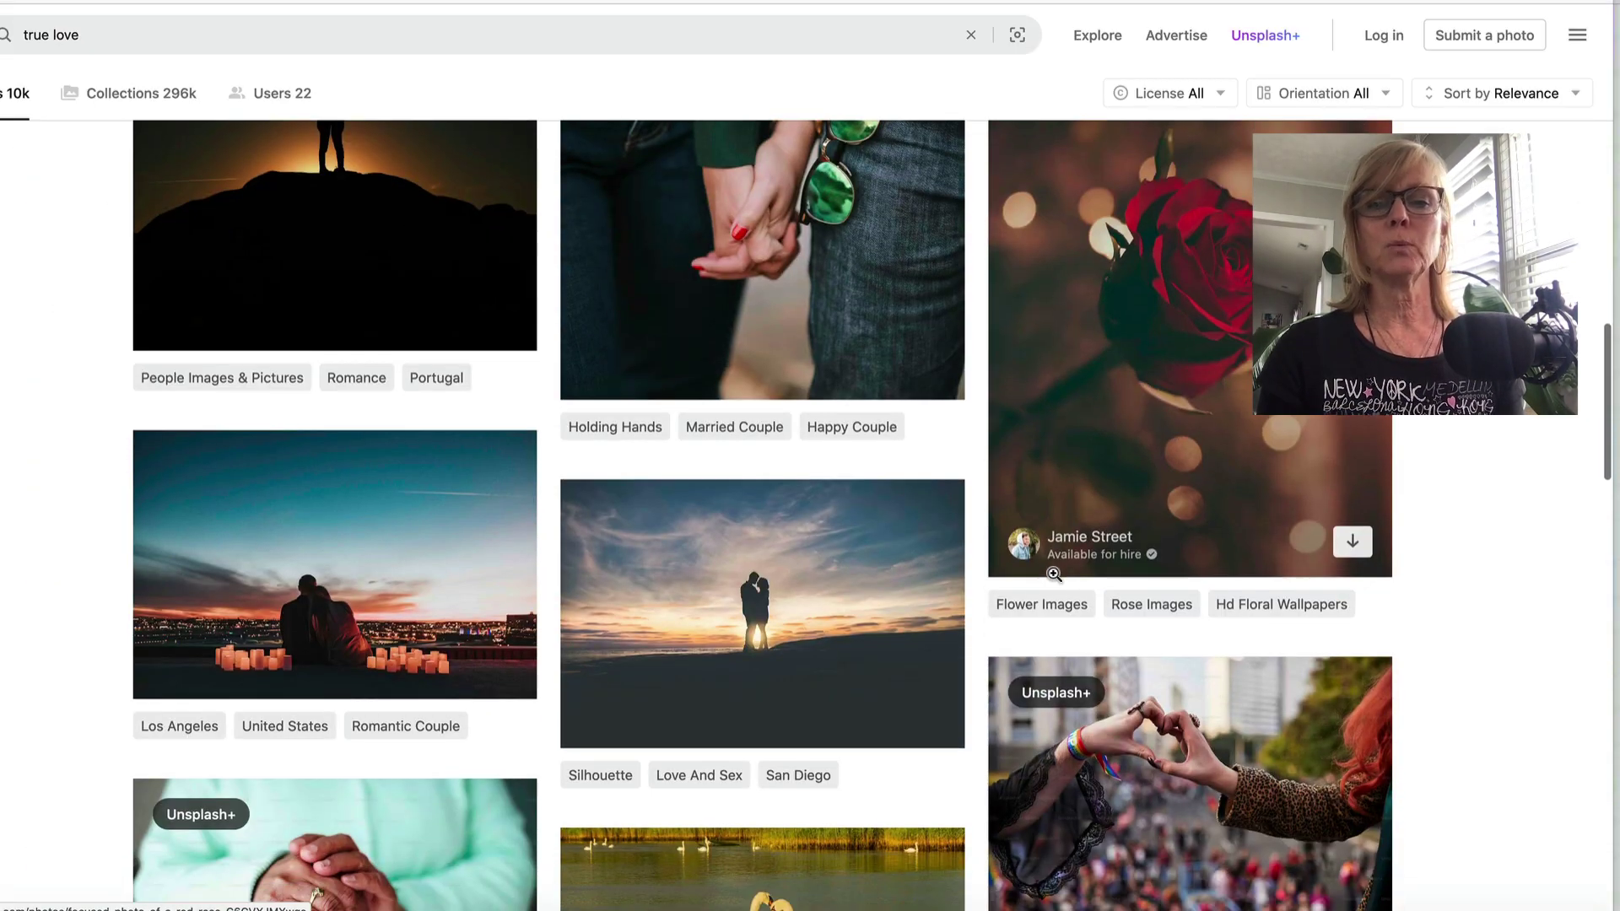
scroll(1054, 574, up, 3)
scroll(1054, 574, down, 10)
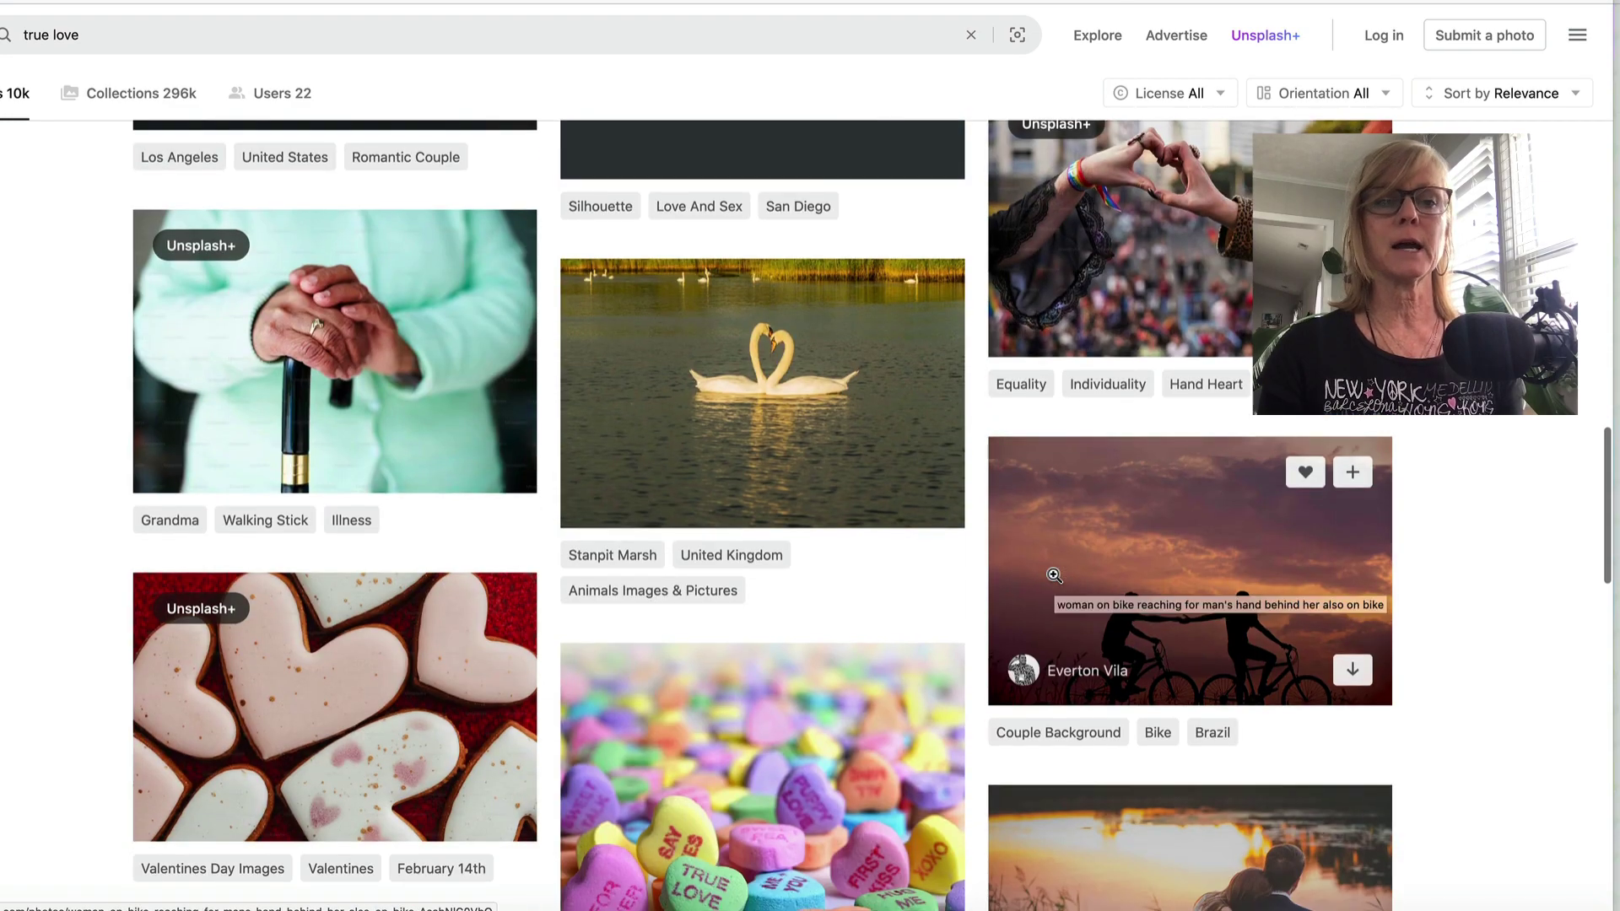
scroll(1054, 575, down, 5)
scroll(1054, 574, up, 3)
right_click(829, 540)
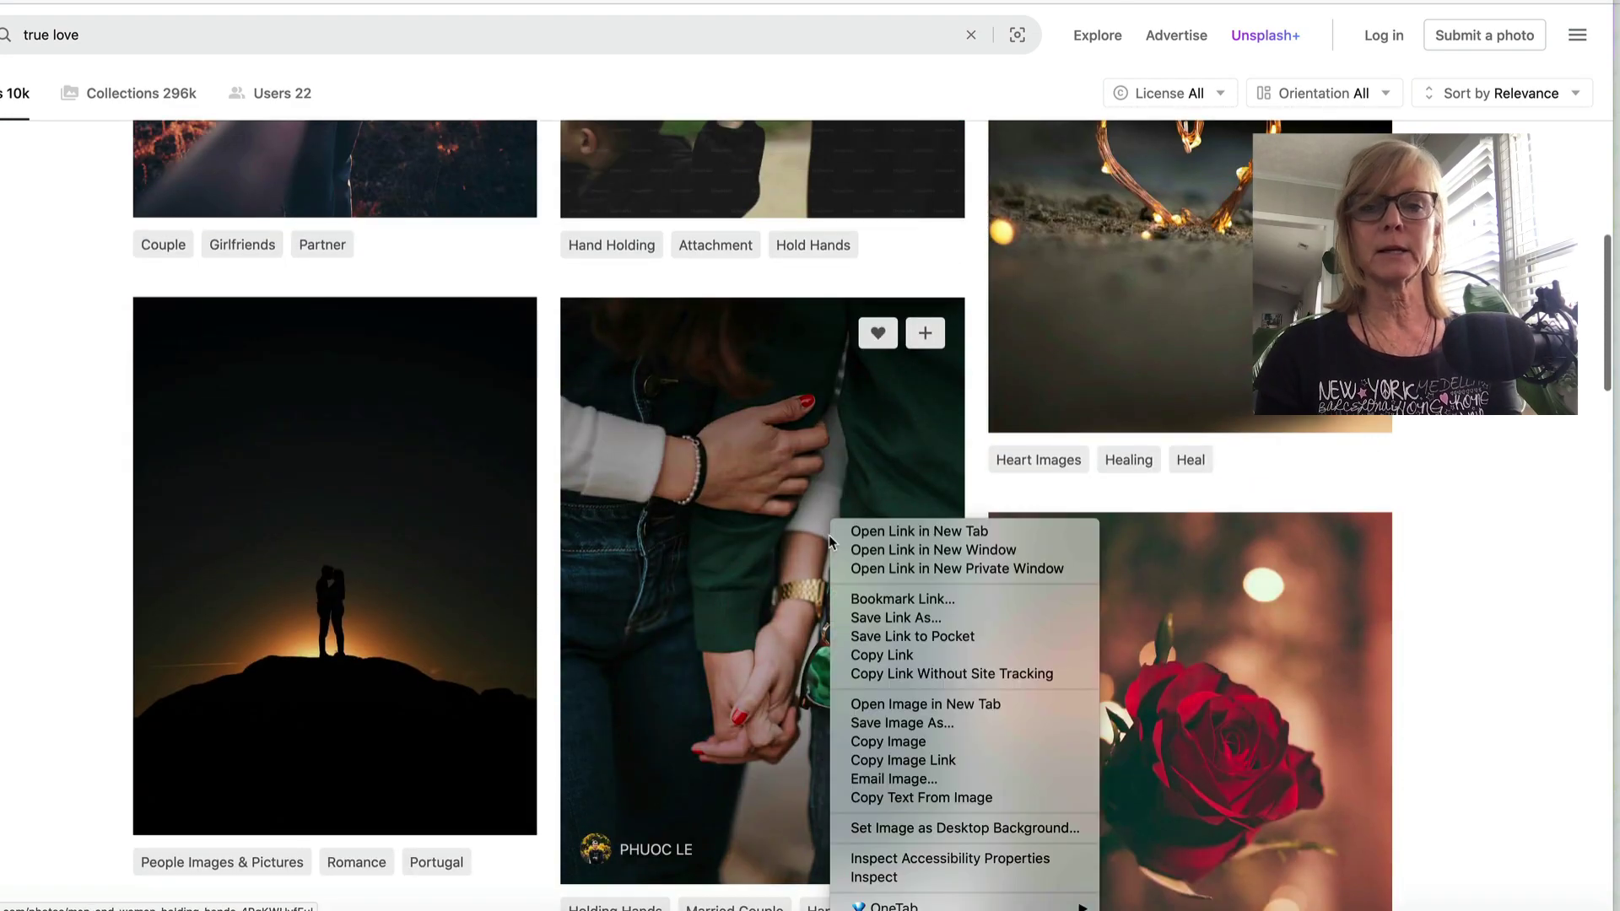
click(894, 742)
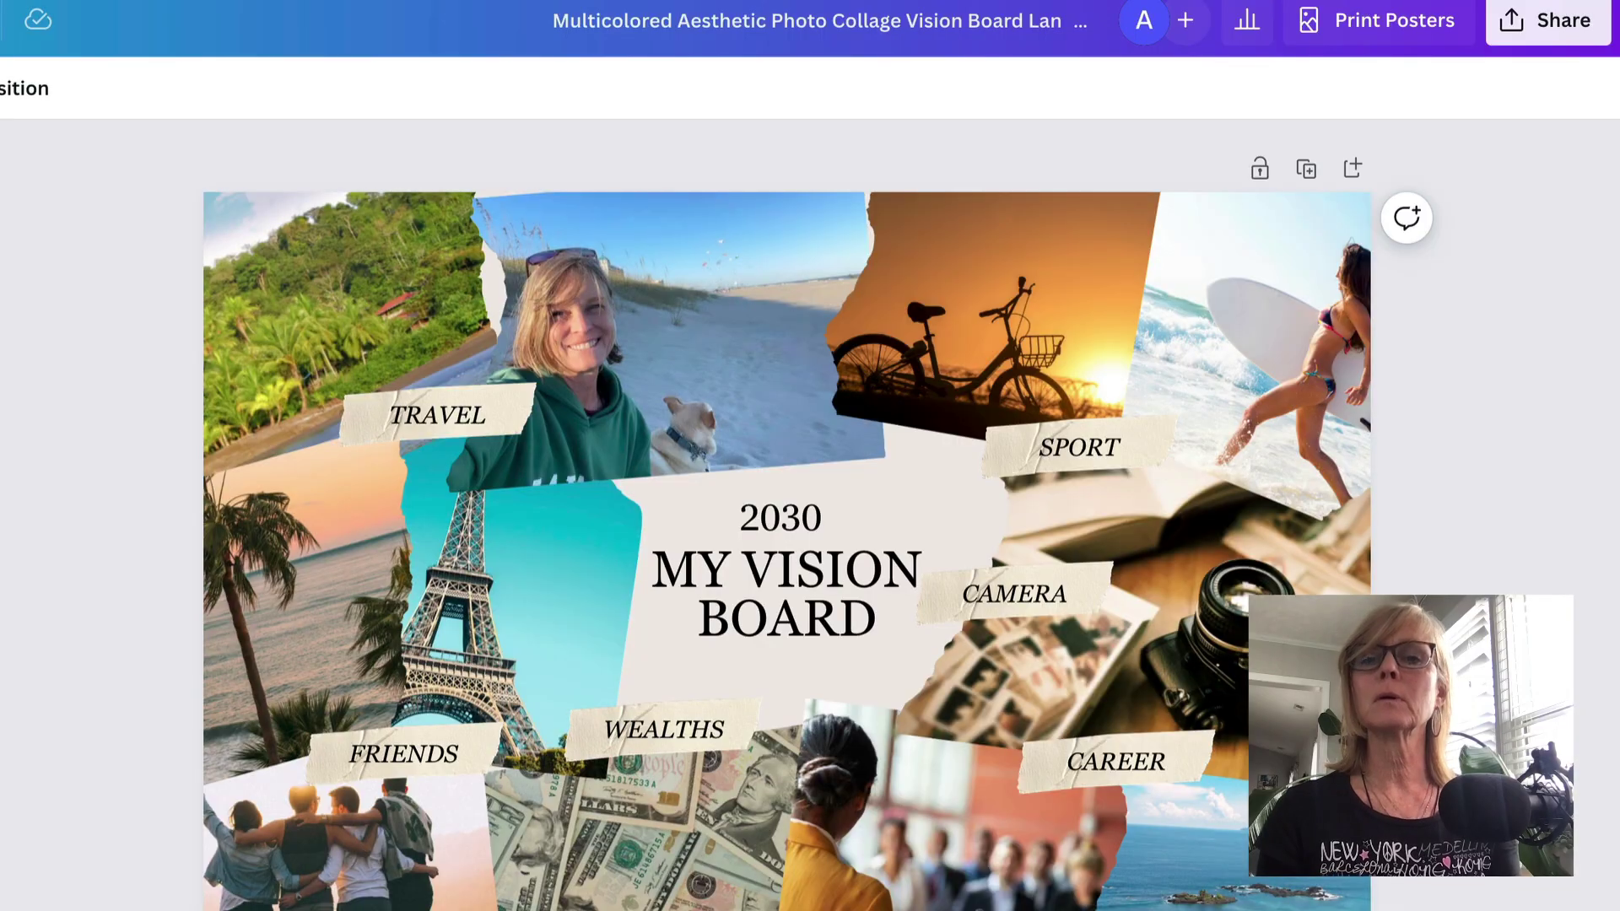
- Paste the hand-holding couple photo into the left frame between TRAVEL and FRIENDS
key(ctrl+v)
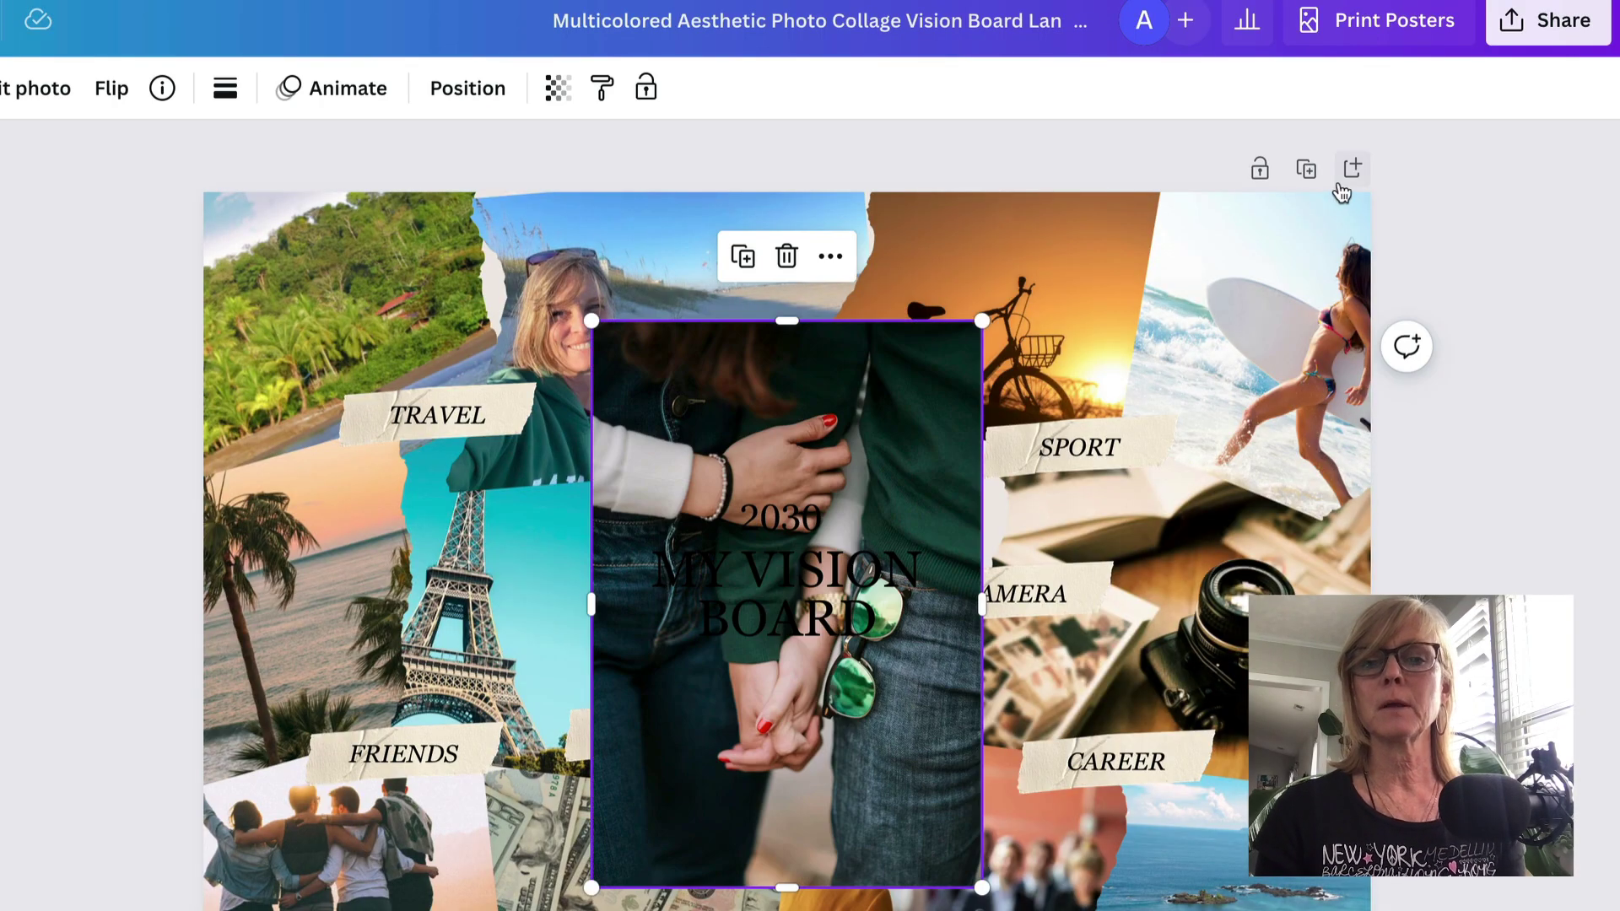
drag(898, 427, 403, 529)
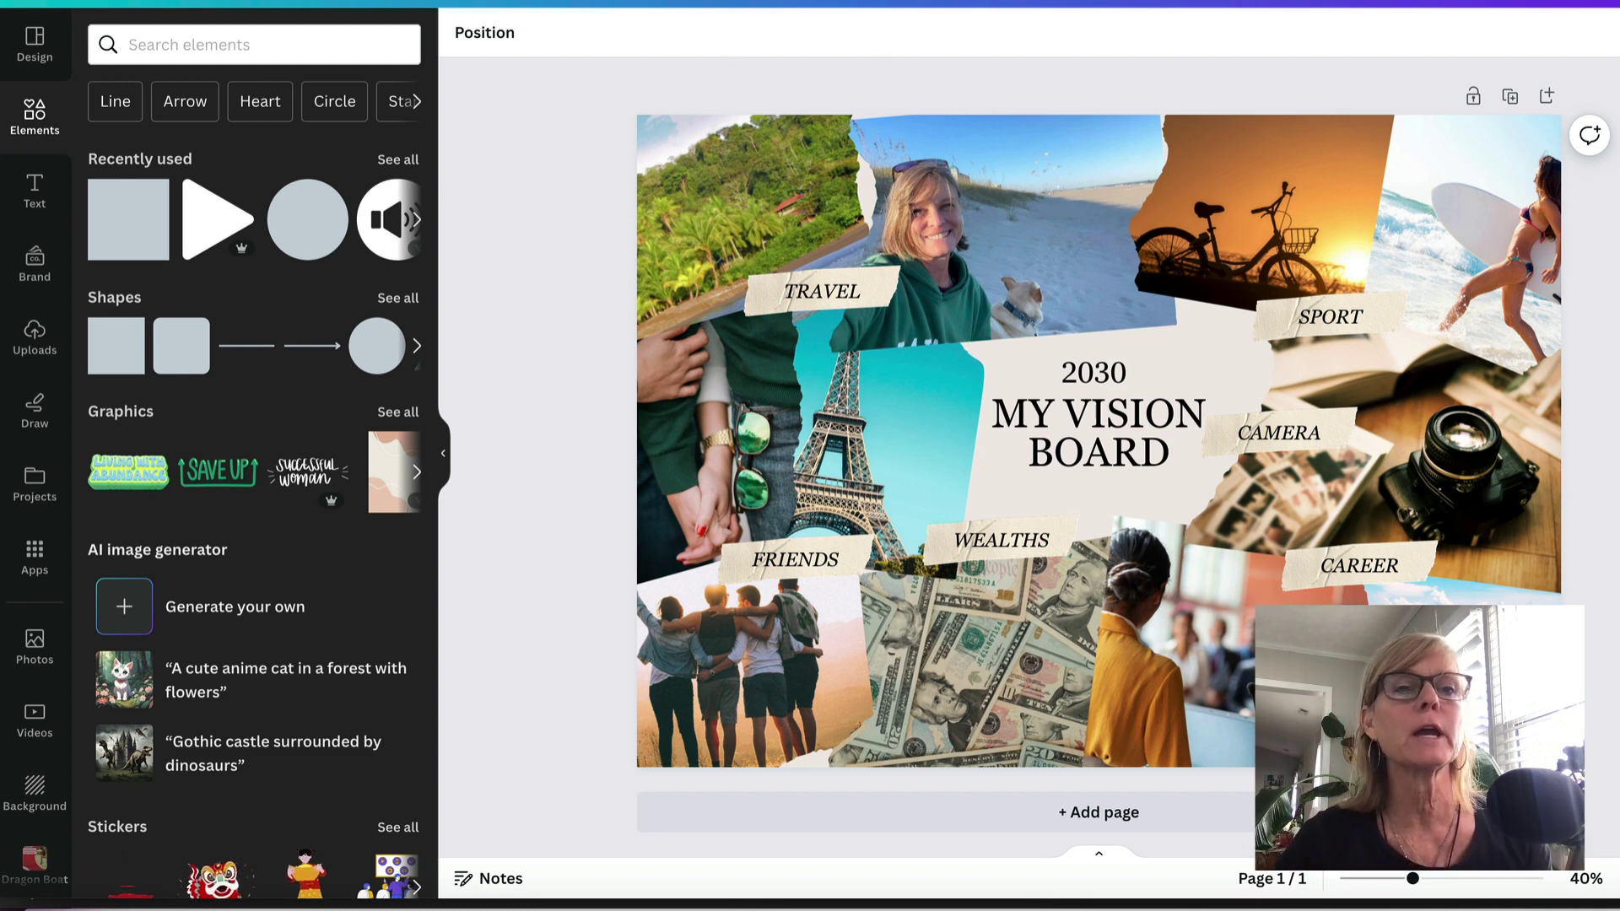
- Add a small blue airplane graphic beside the MY VISION BOARD title
click(162, 46)
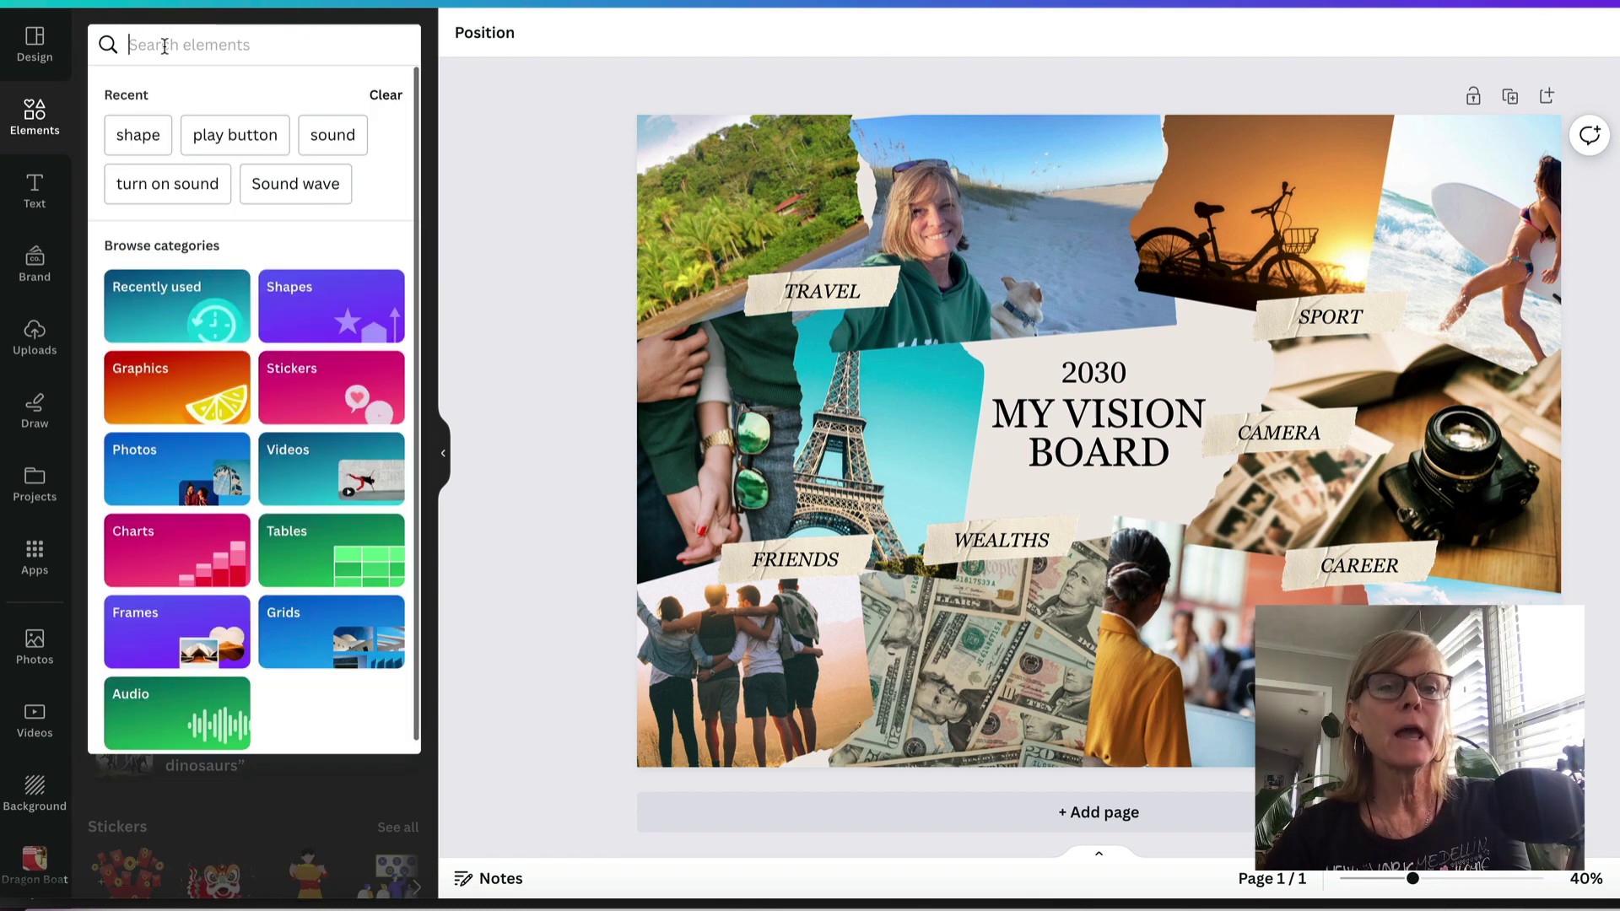
text(airplane)
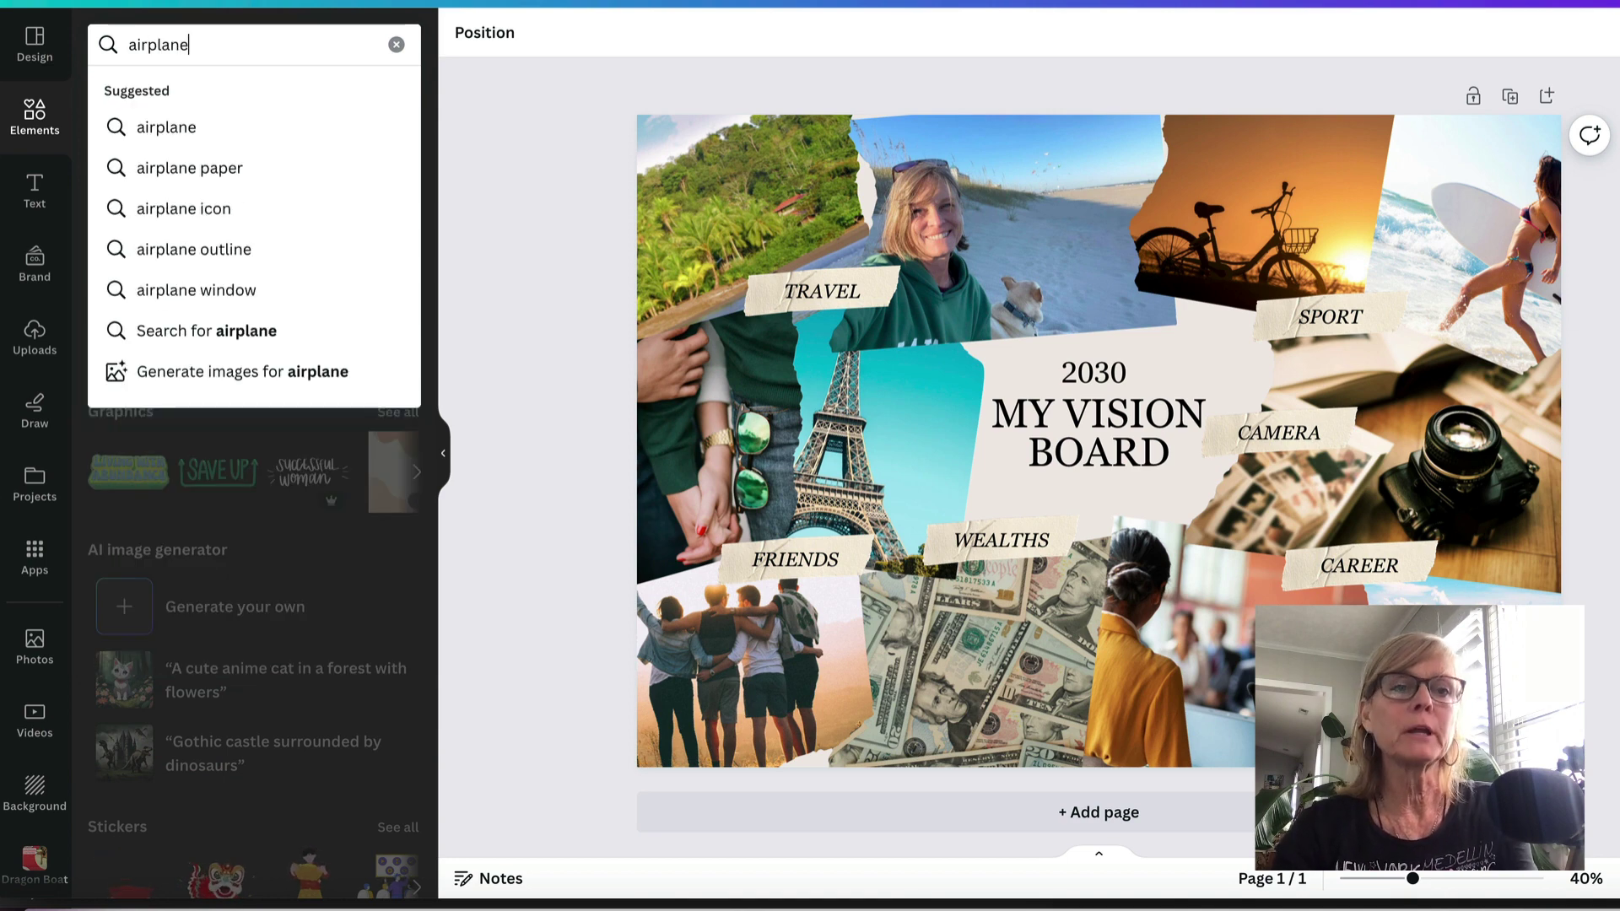
key(Return)
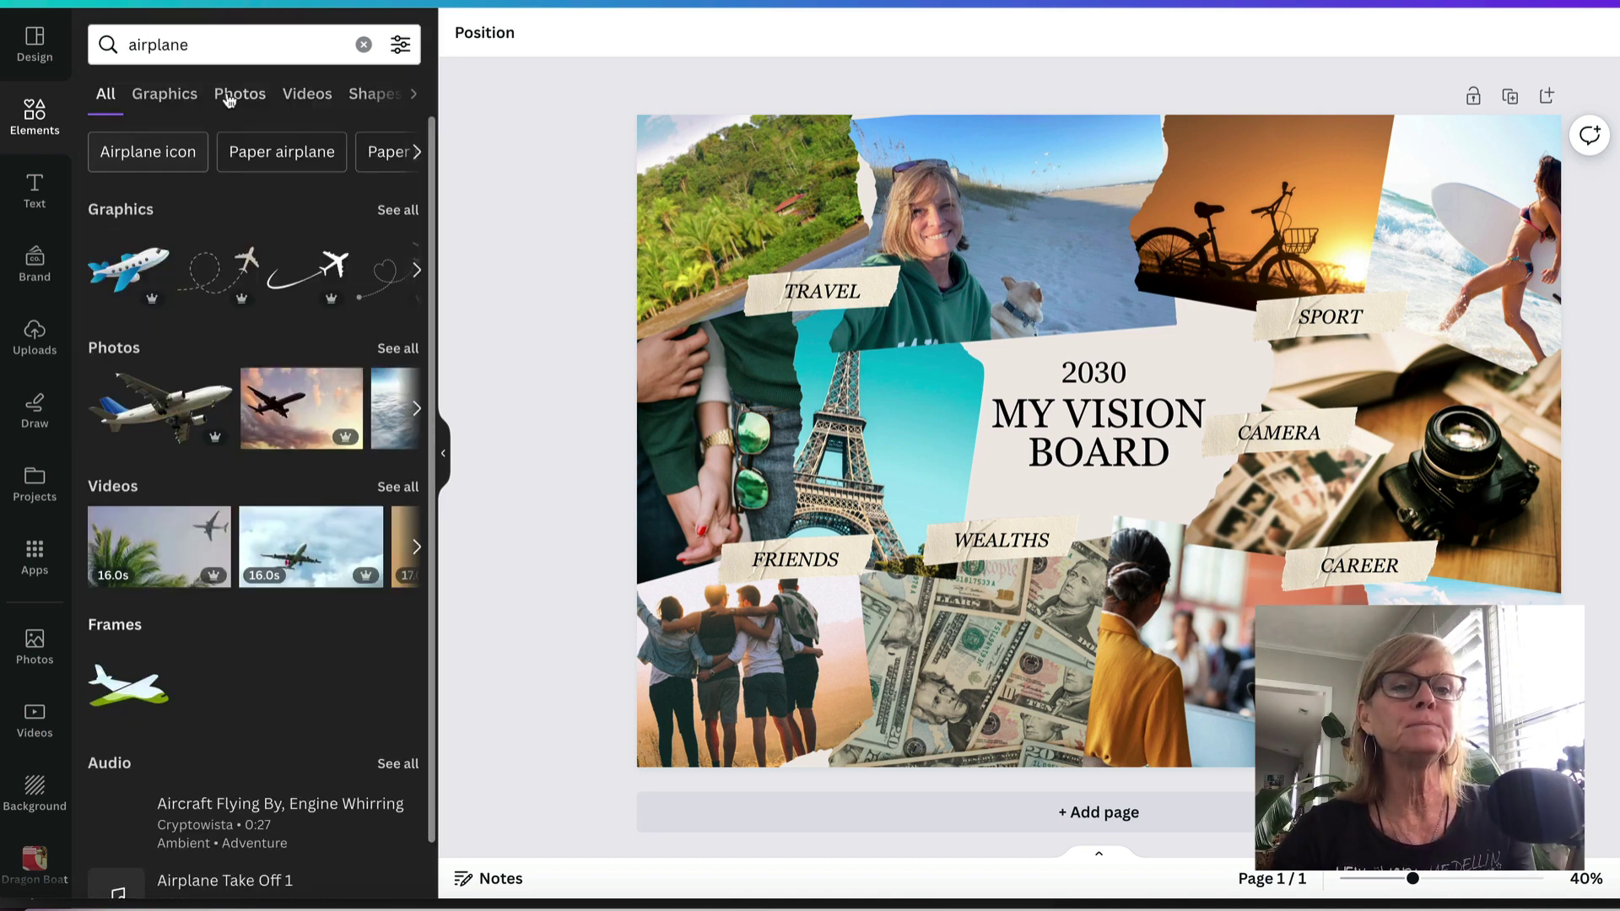
click(164, 95)
click(139, 249)
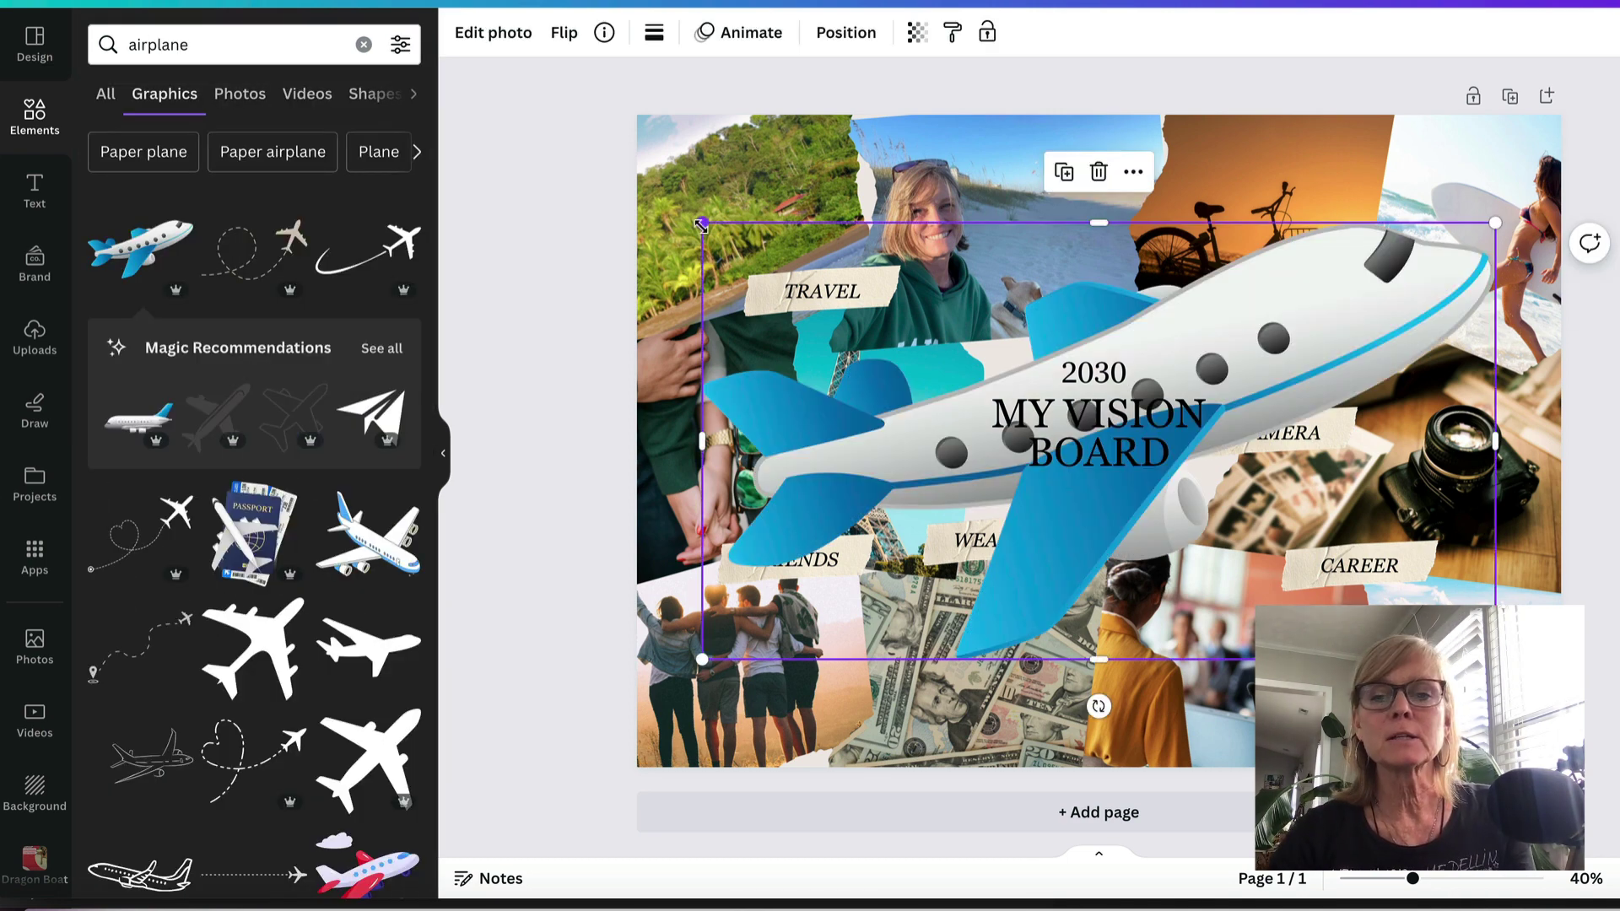
drag(700, 222, 1257, 428)
drag(1465, 576, 1226, 457)
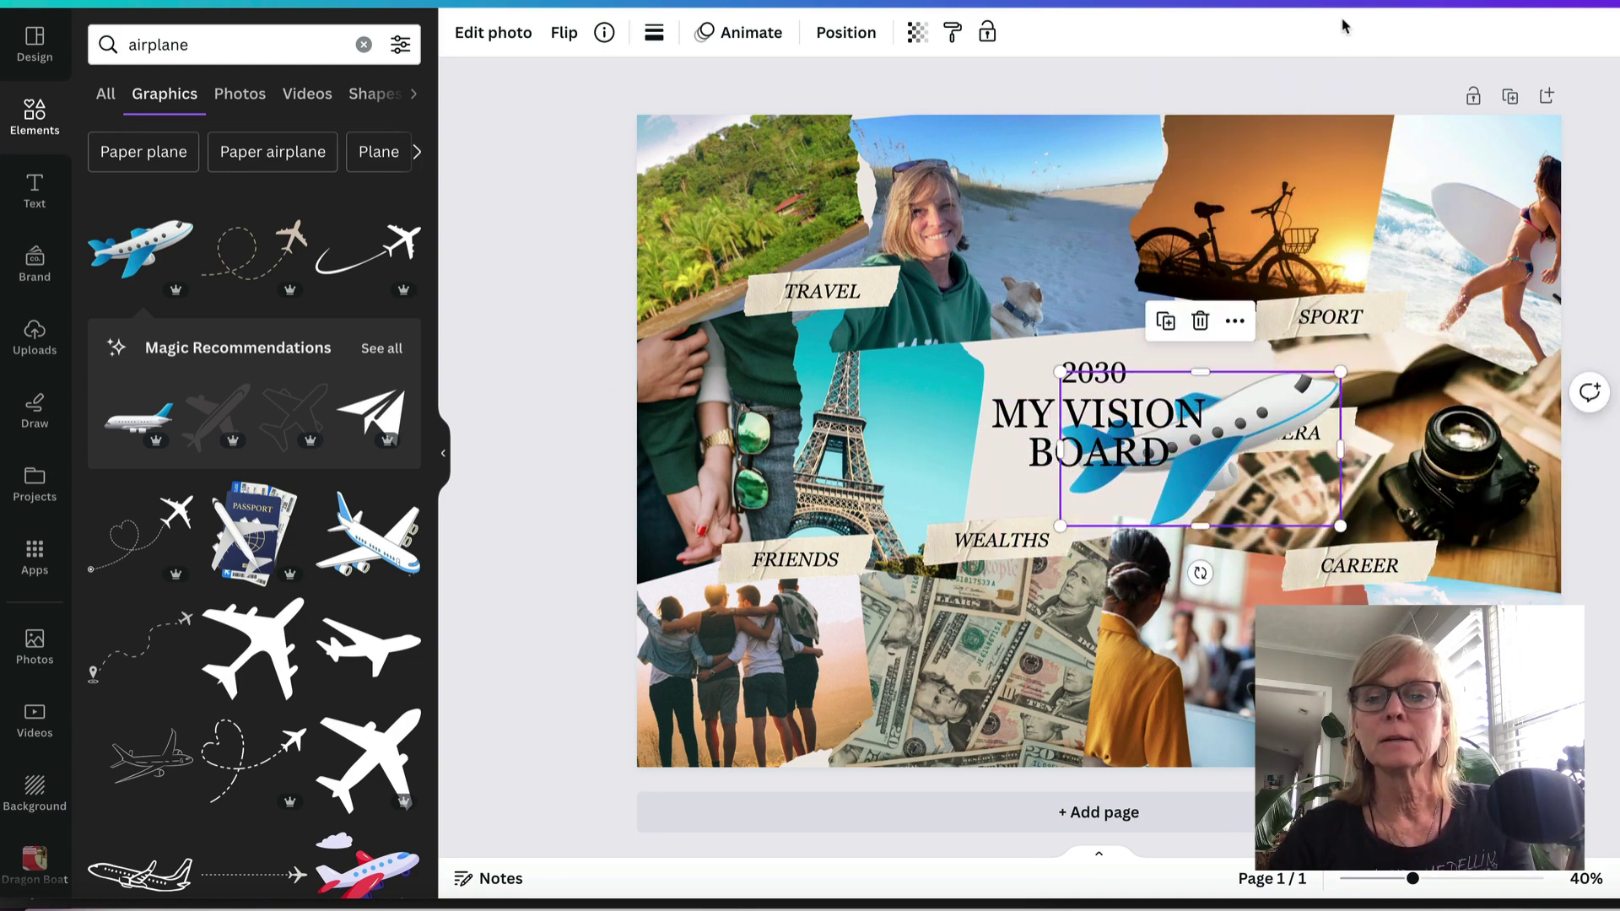
click(1406, 136)
- Add a small orange palm tree graphic just below the title
click(1298, 96)
click(364, 44)
text(pa)
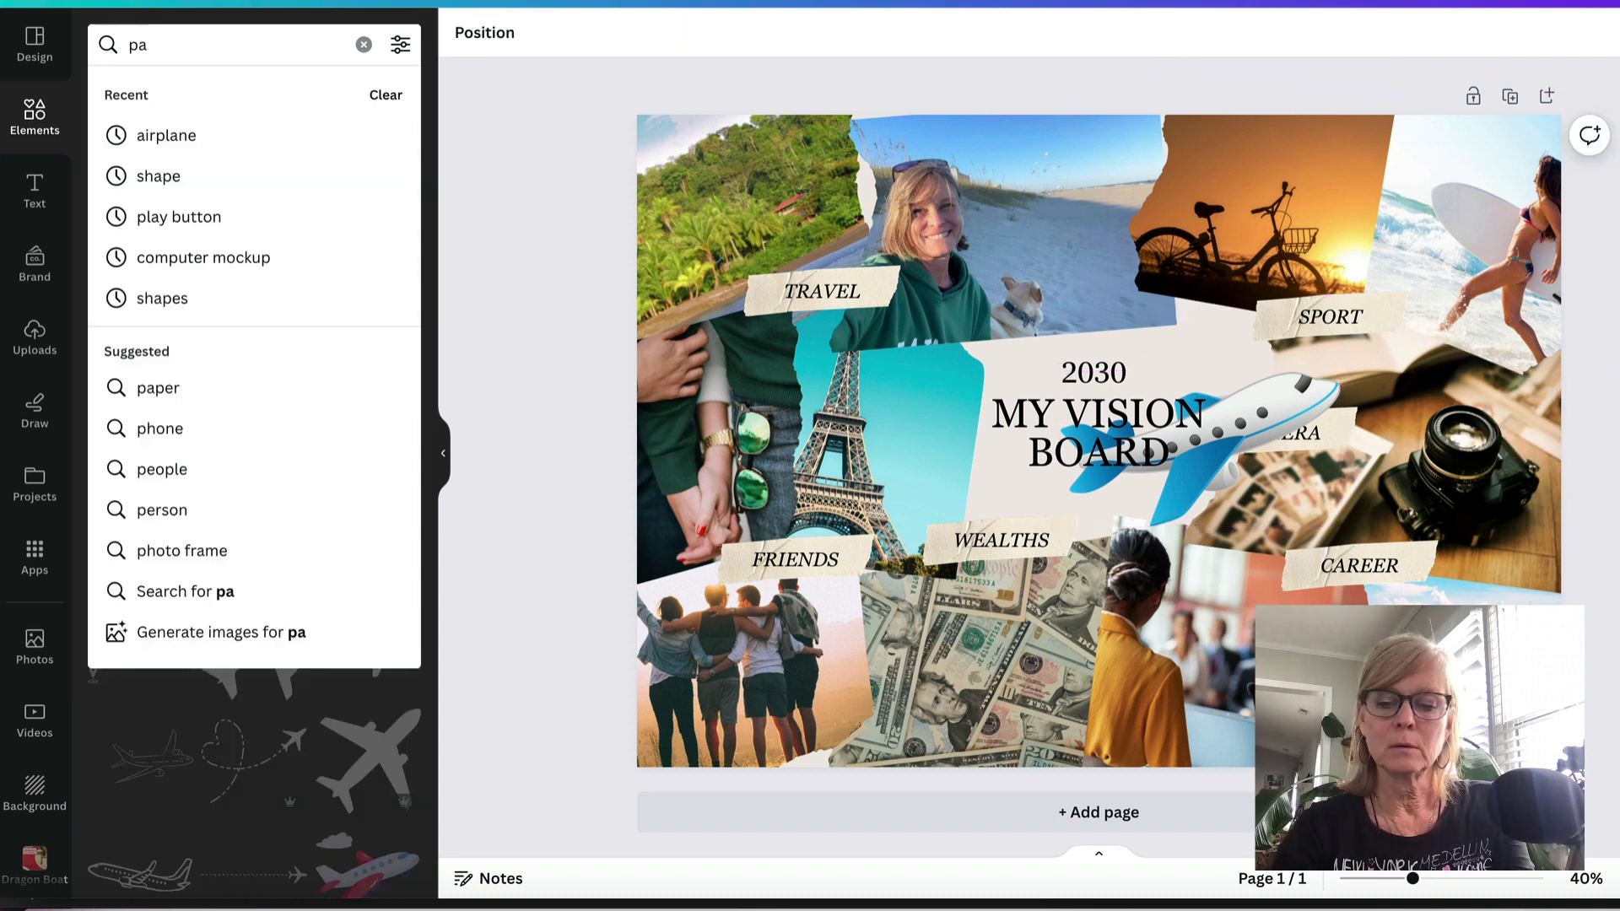
text(lm tree)
key(Return)
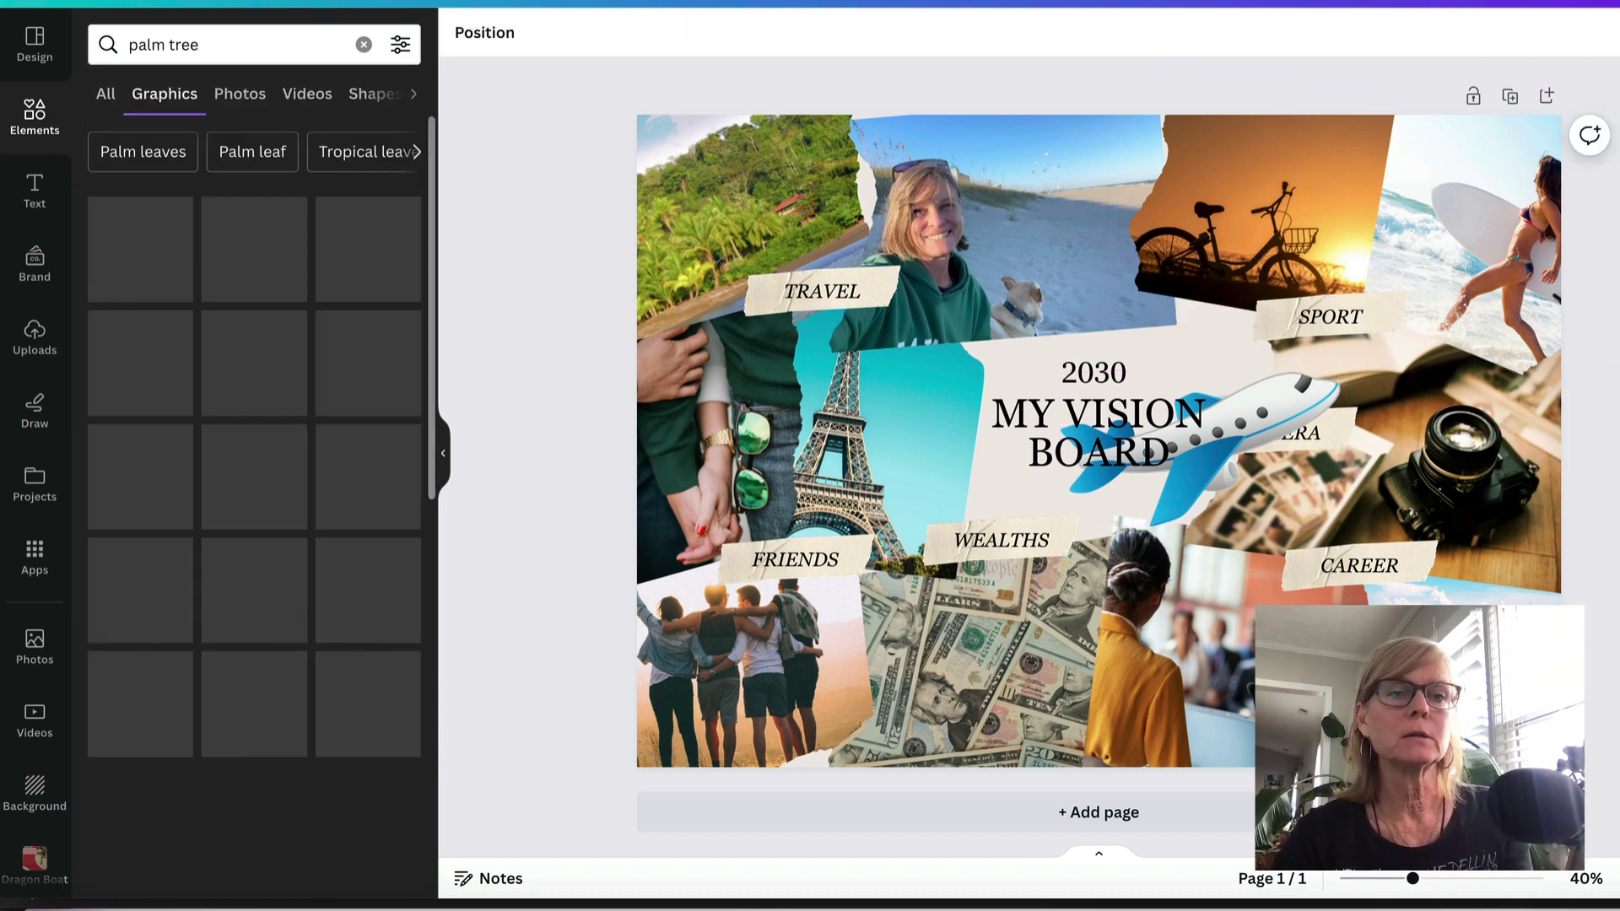
click(242, 229)
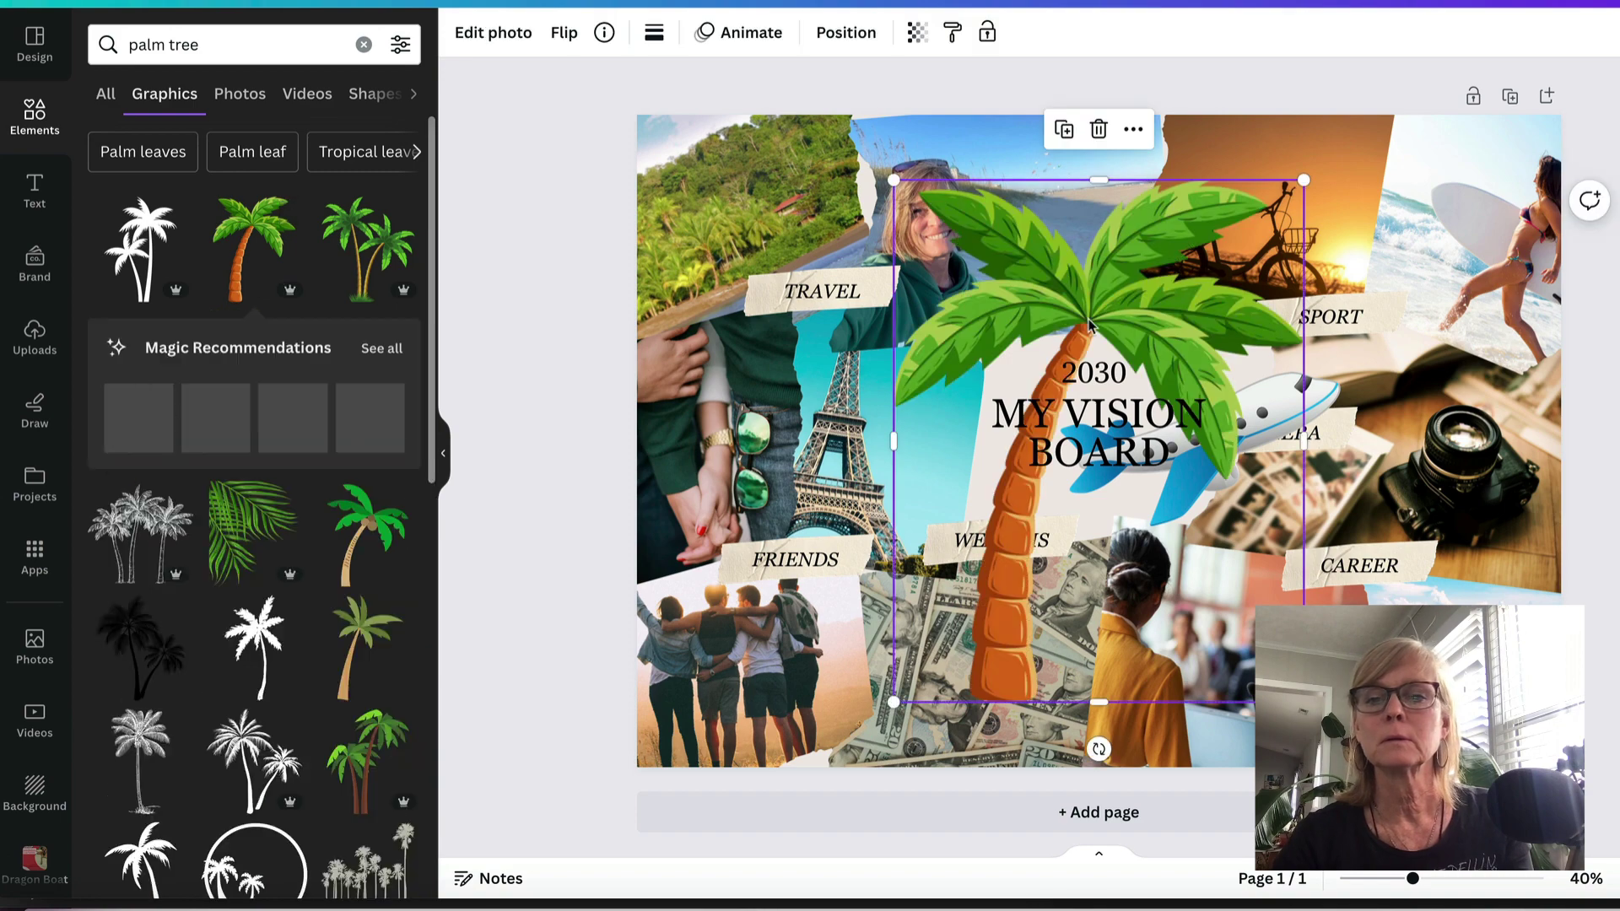
drag(1270, 226, 1104, 437)
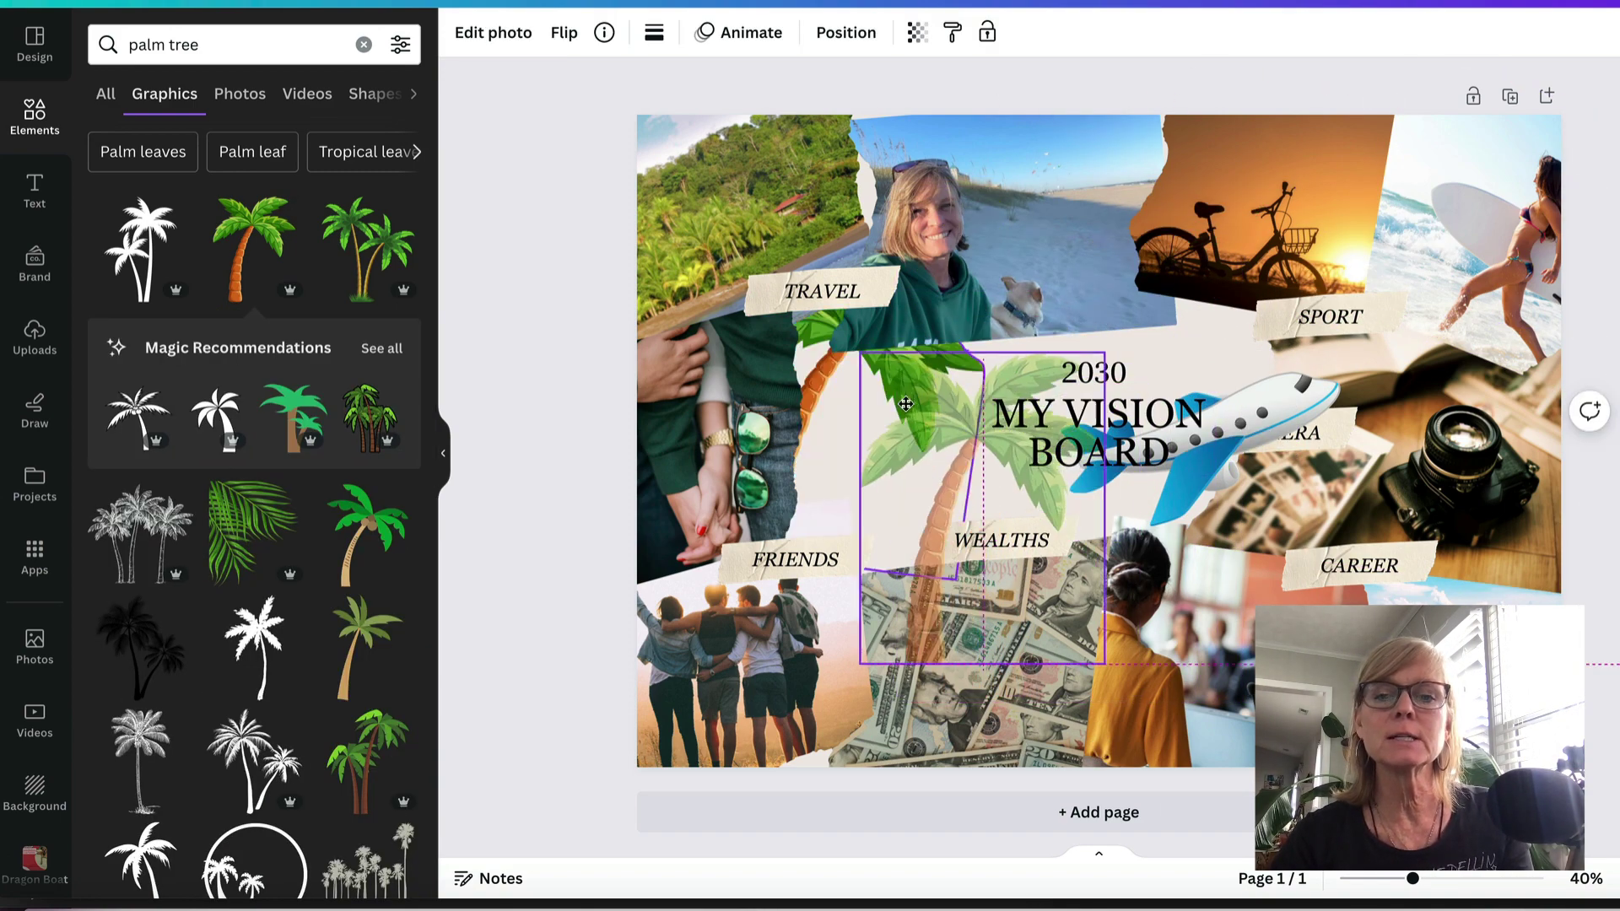
drag(947, 460, 1014, 448)
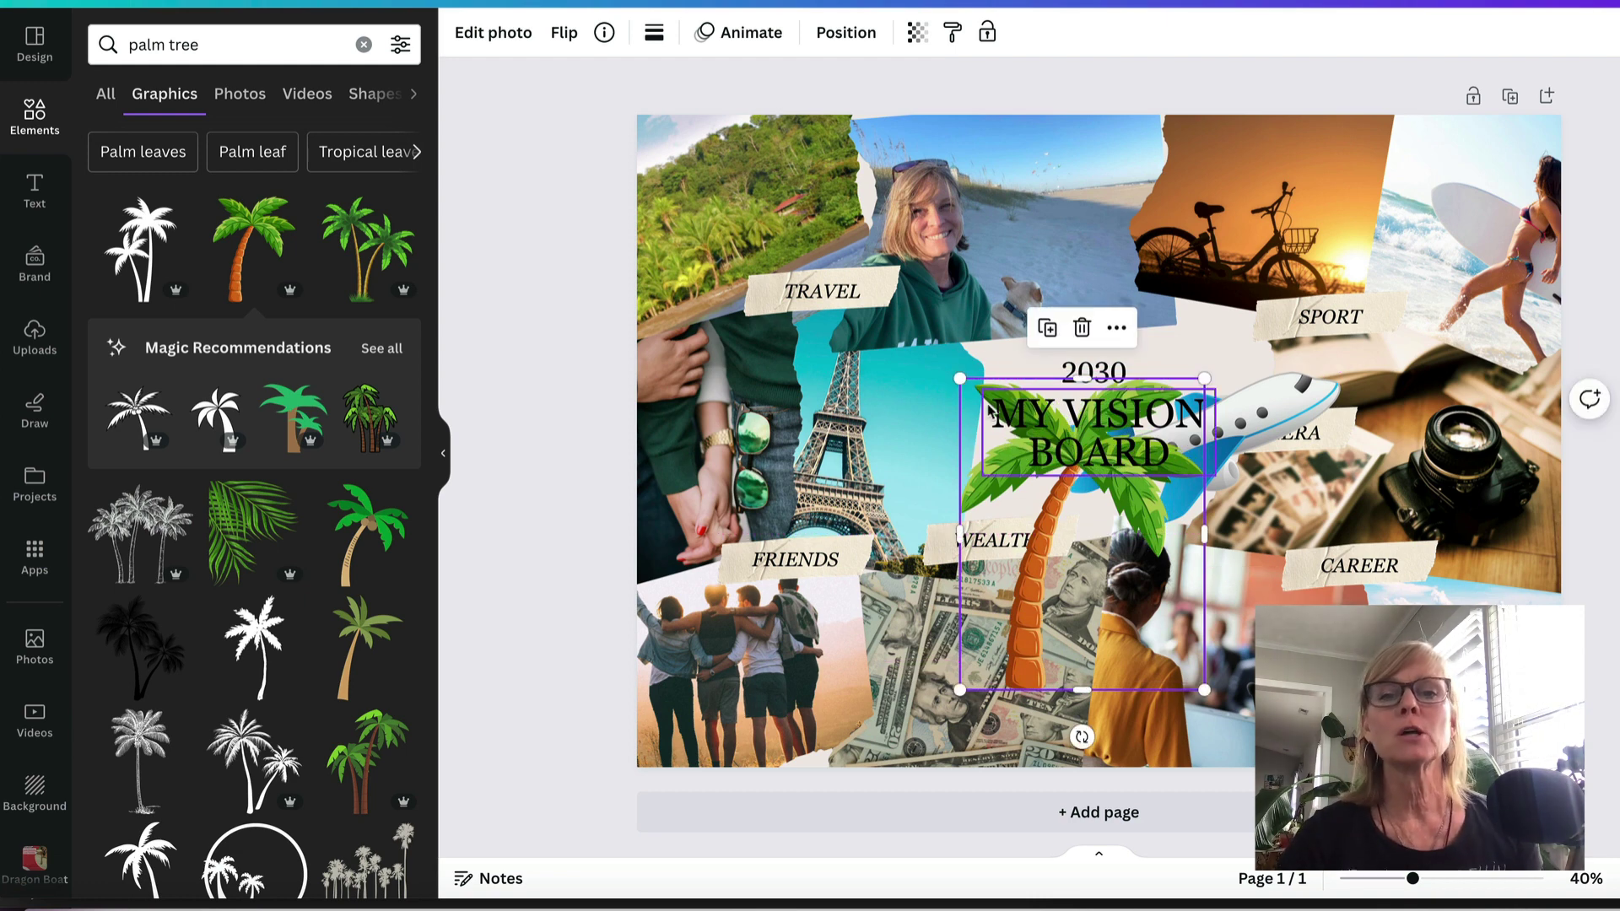
click(812, 283)
click(810, 276)
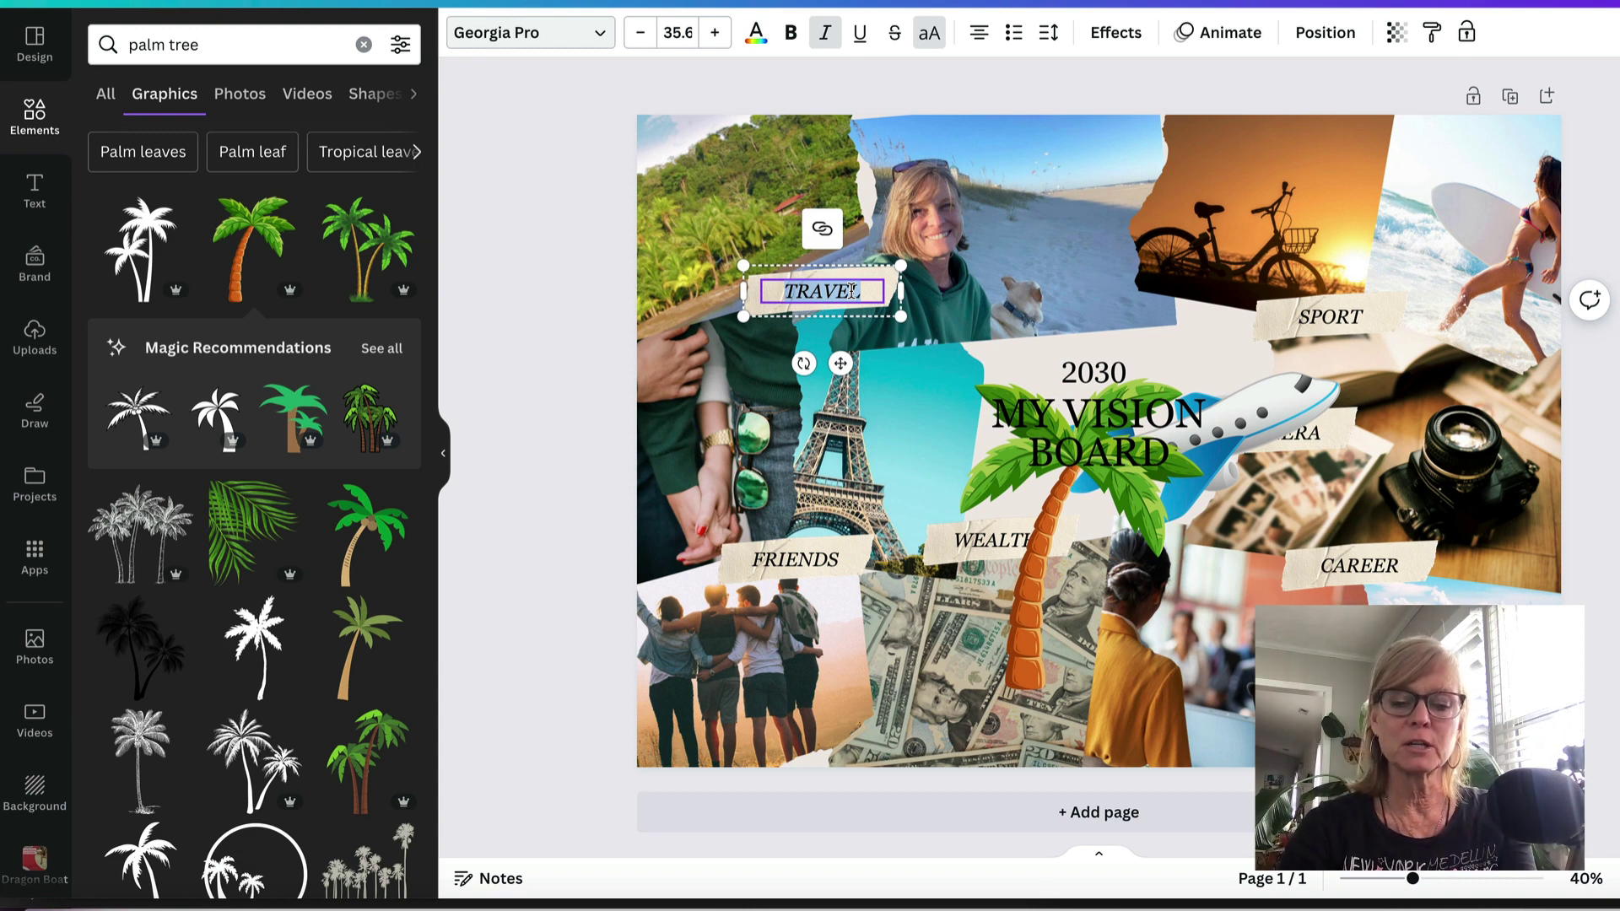
- Change the TRAVEL caption to FITNESS in the Breathing font, then open Share
text(F)
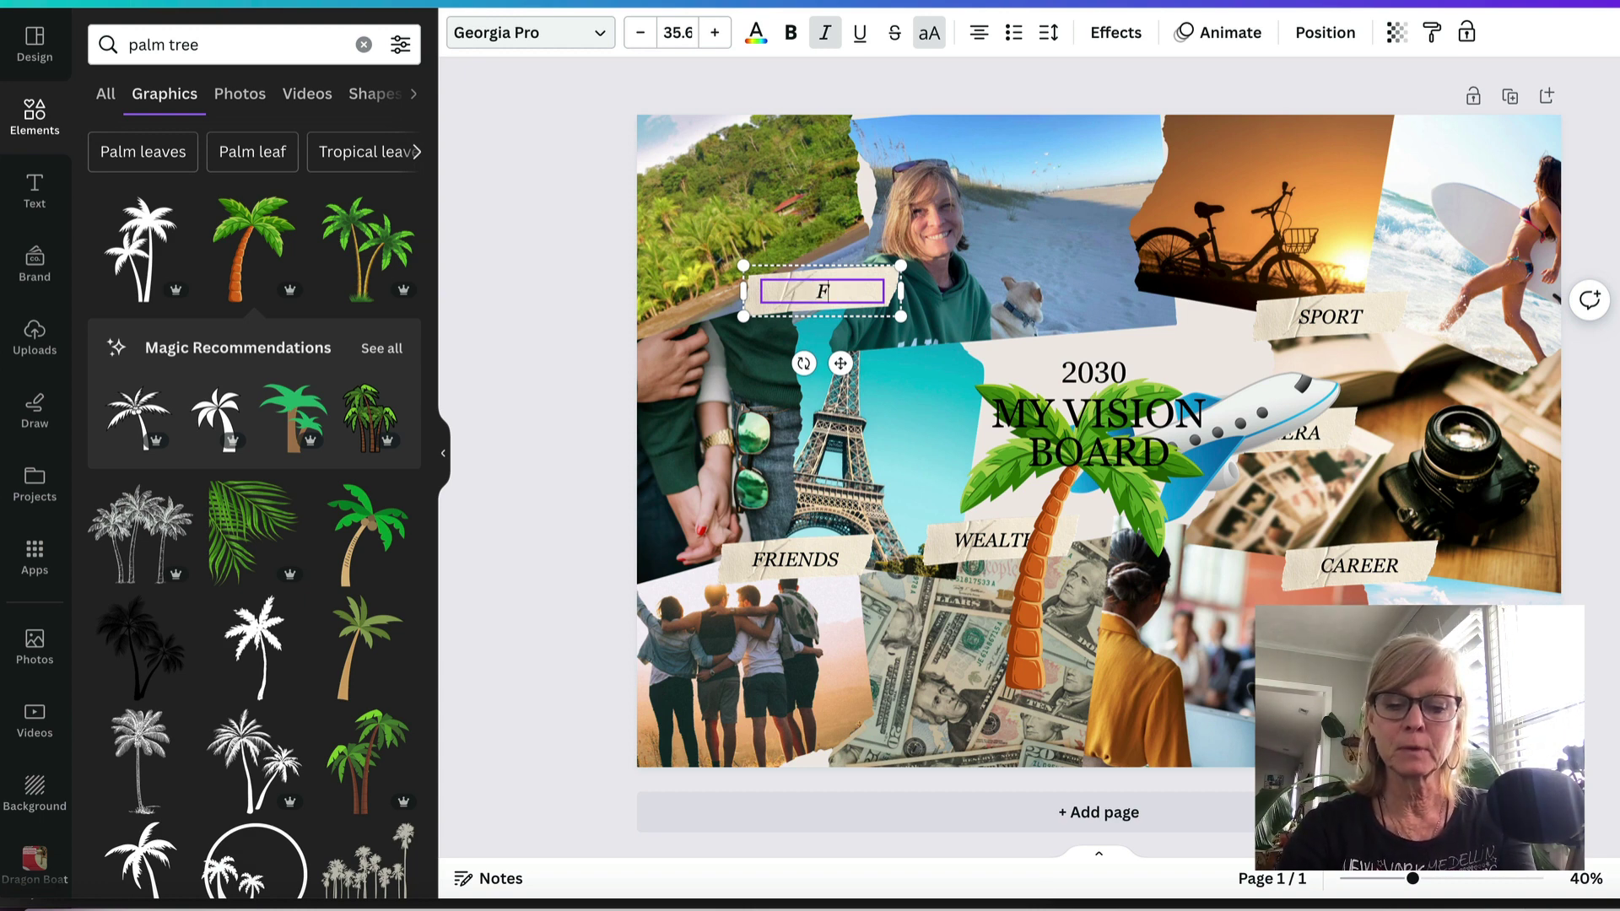
text(ITNESS)
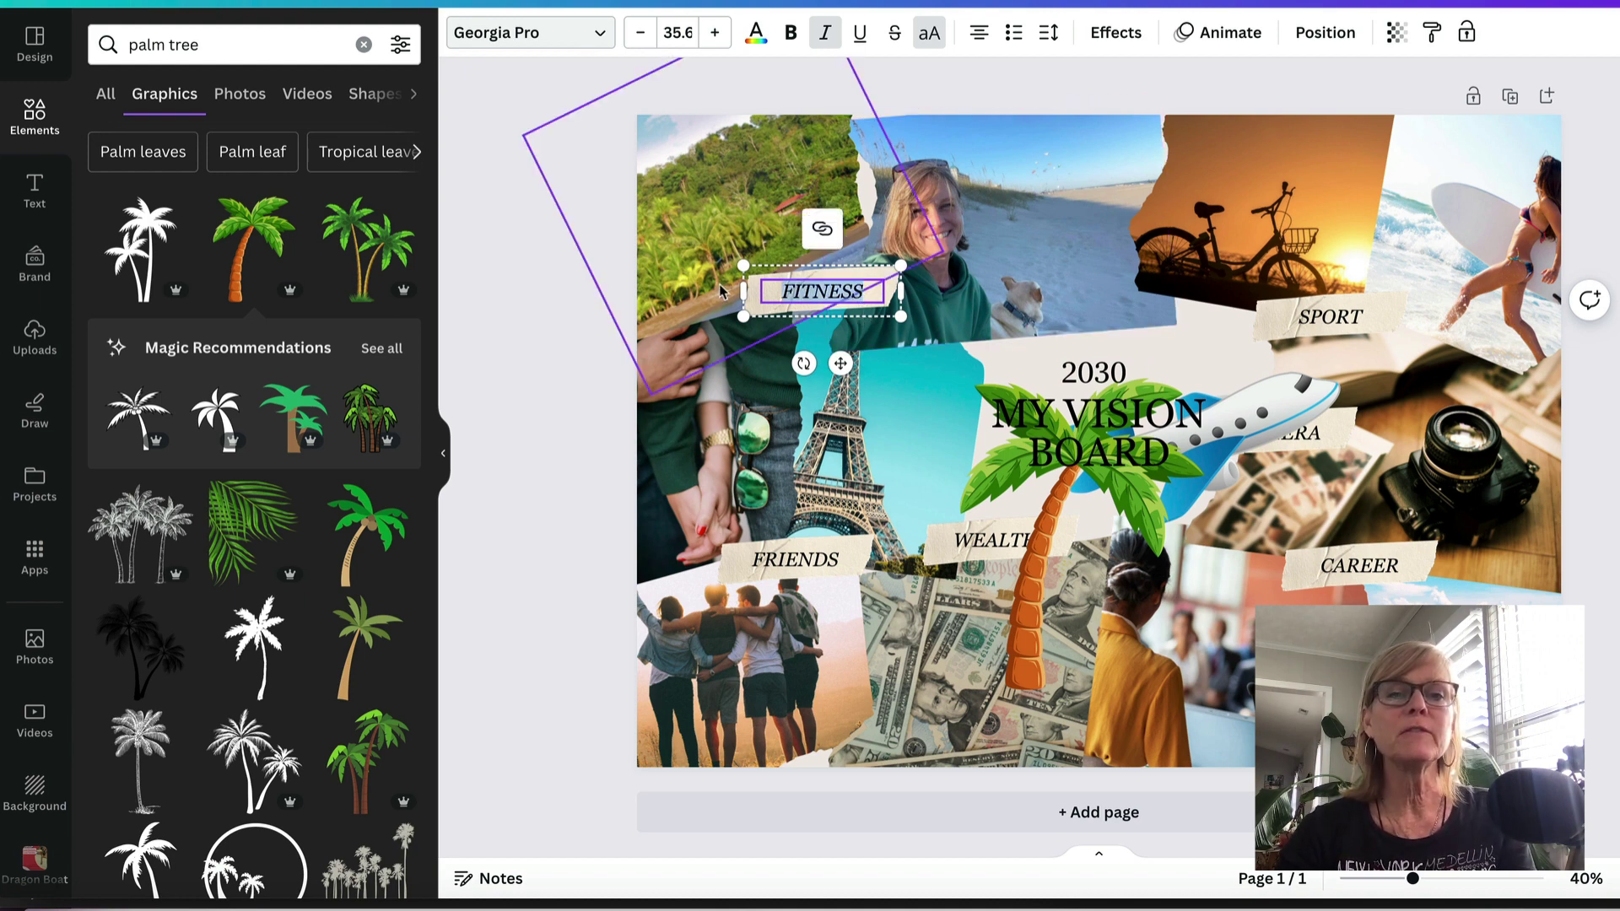
click(530, 32)
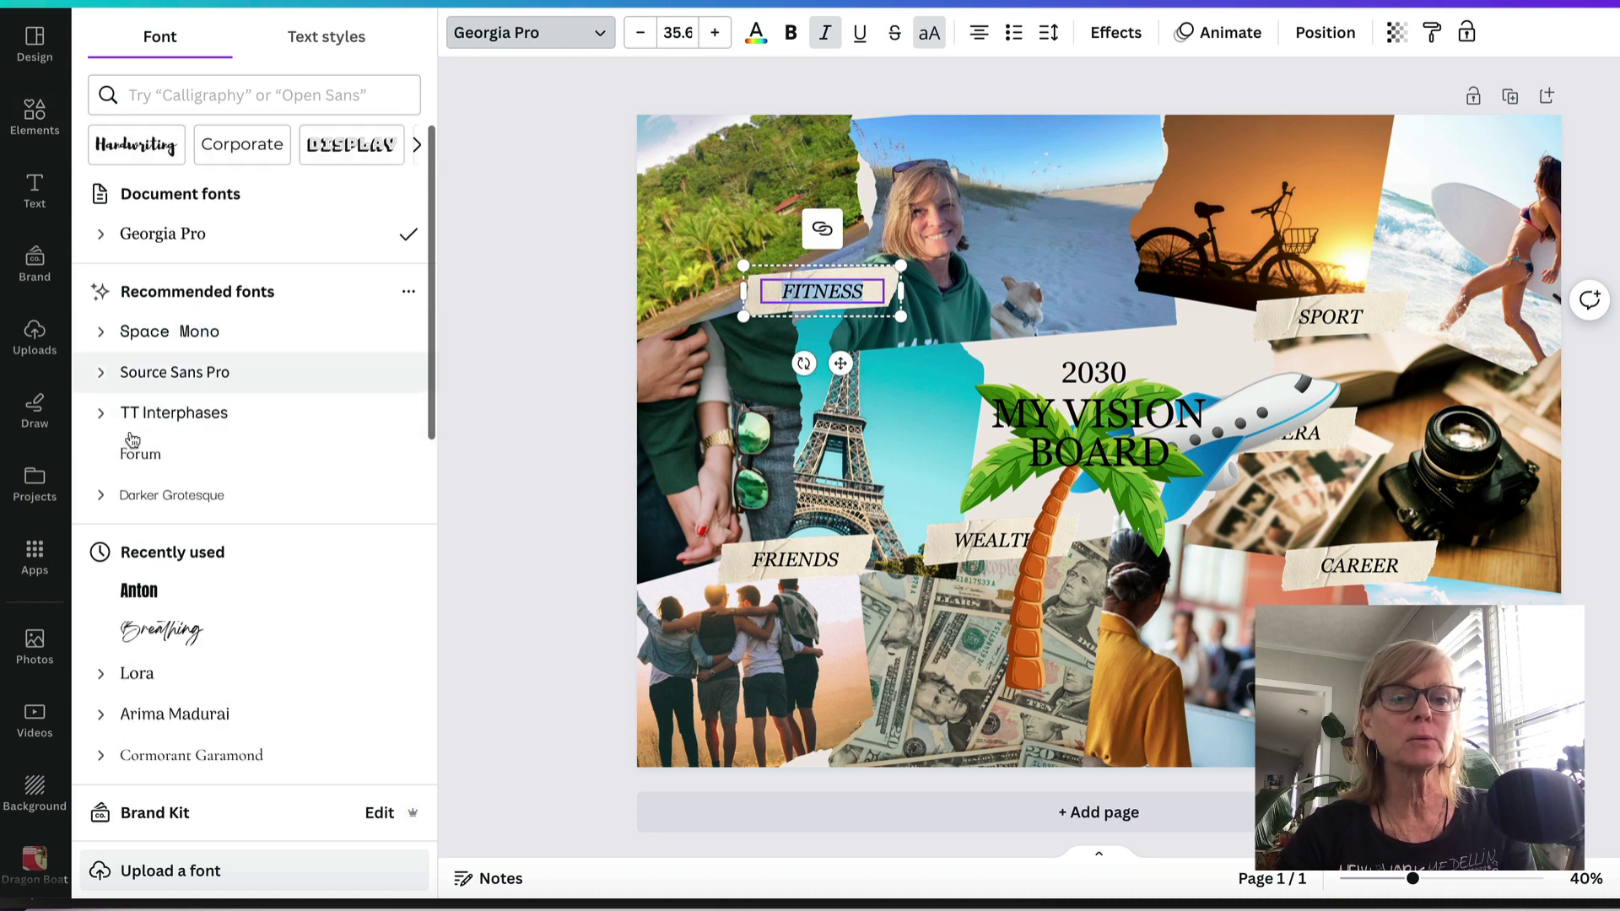
click(179, 642)
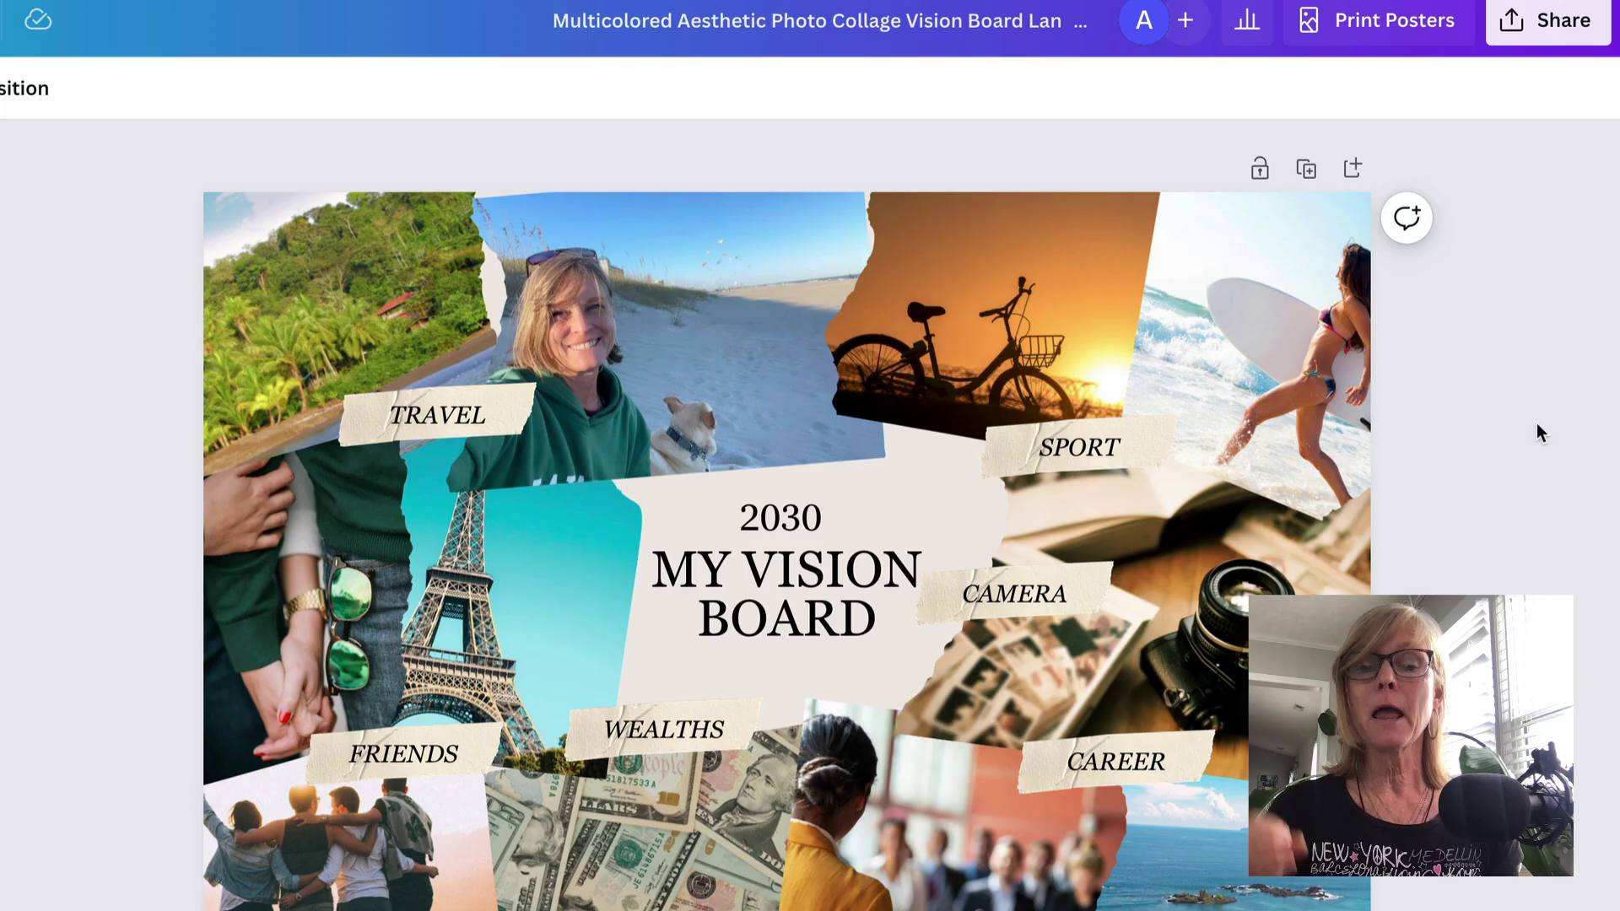
click(1549, 38)
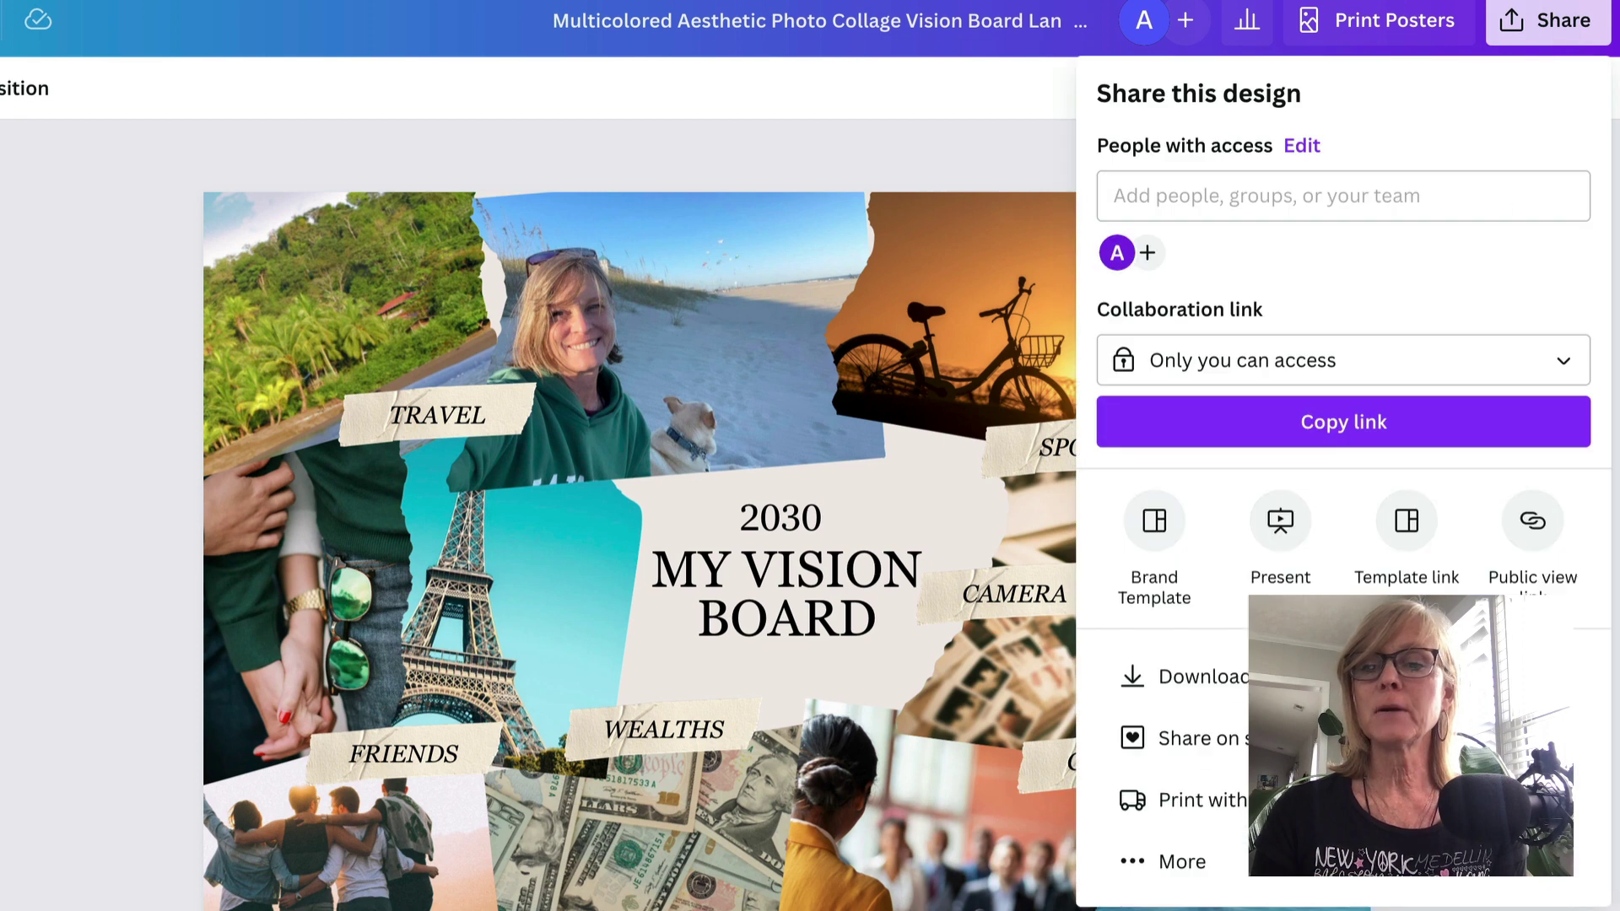